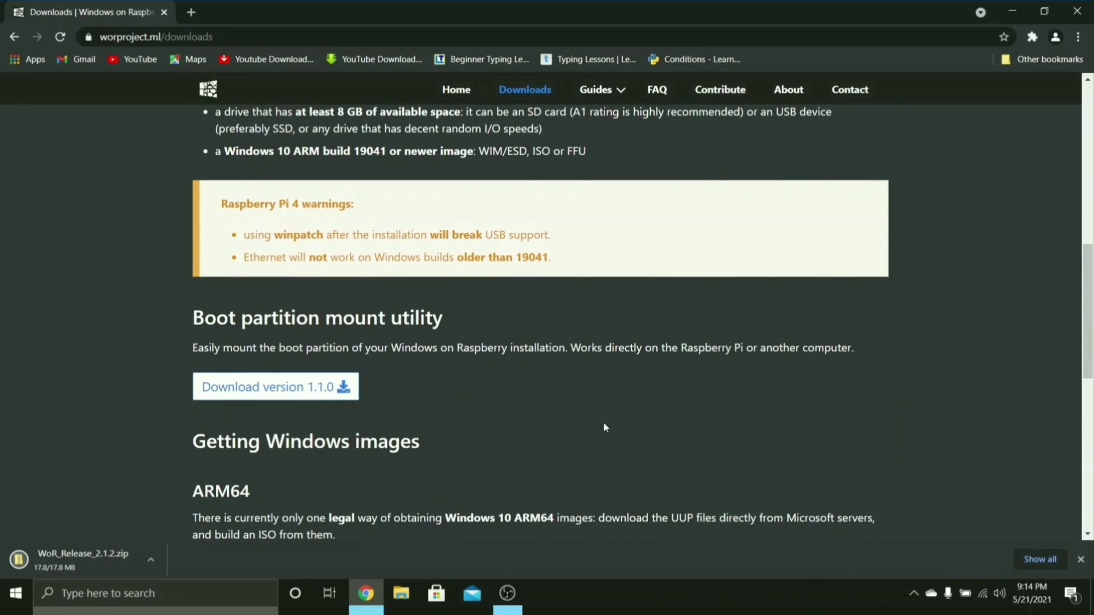
Open the uup.rg-adguard.net site linked for obtaining Windows 10 ARM64 images.
{"action": "scroll", "coordinate": [605, 428], "scroll_direction": "down", "scroll_amount": 3}
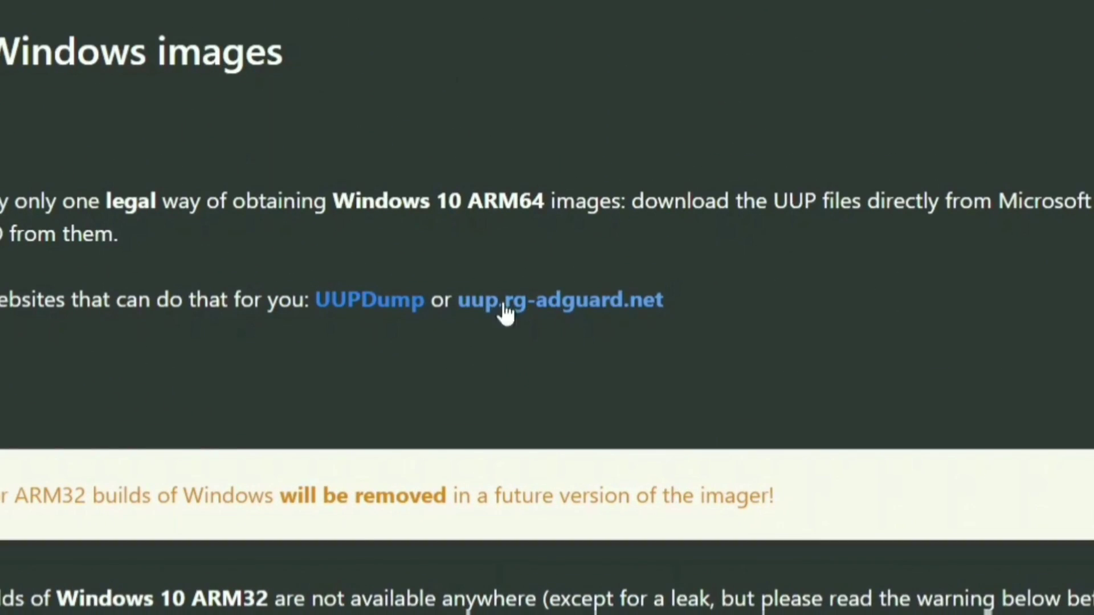
{"action": "left_click", "coordinate": [555, 312]}
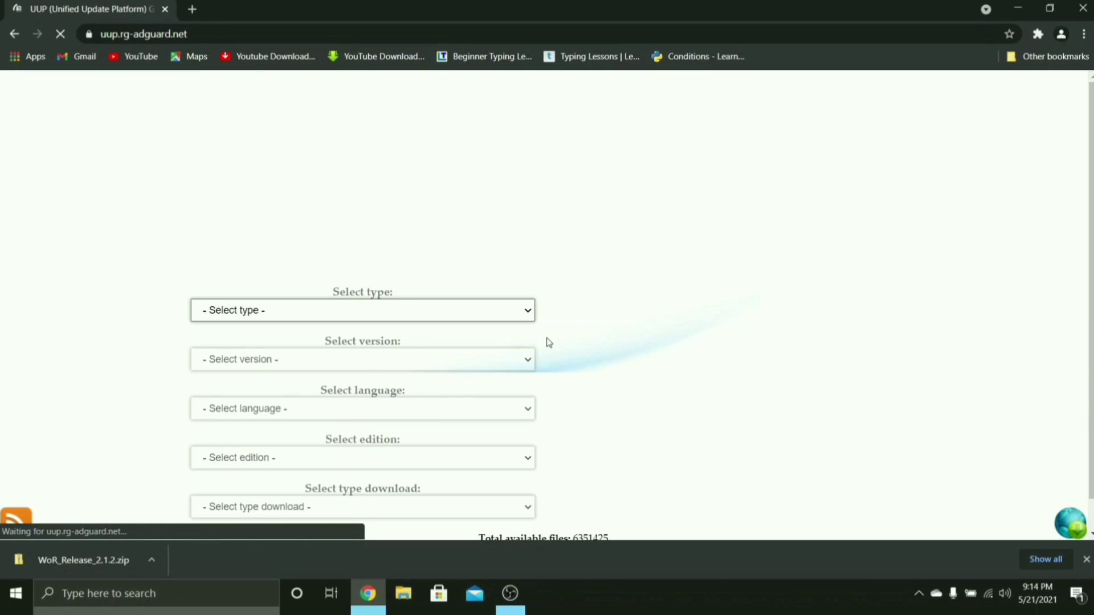
{"action": "scroll", "coordinate": [572, 325], "scroll_direction": "down", "scroll_amount": 1}
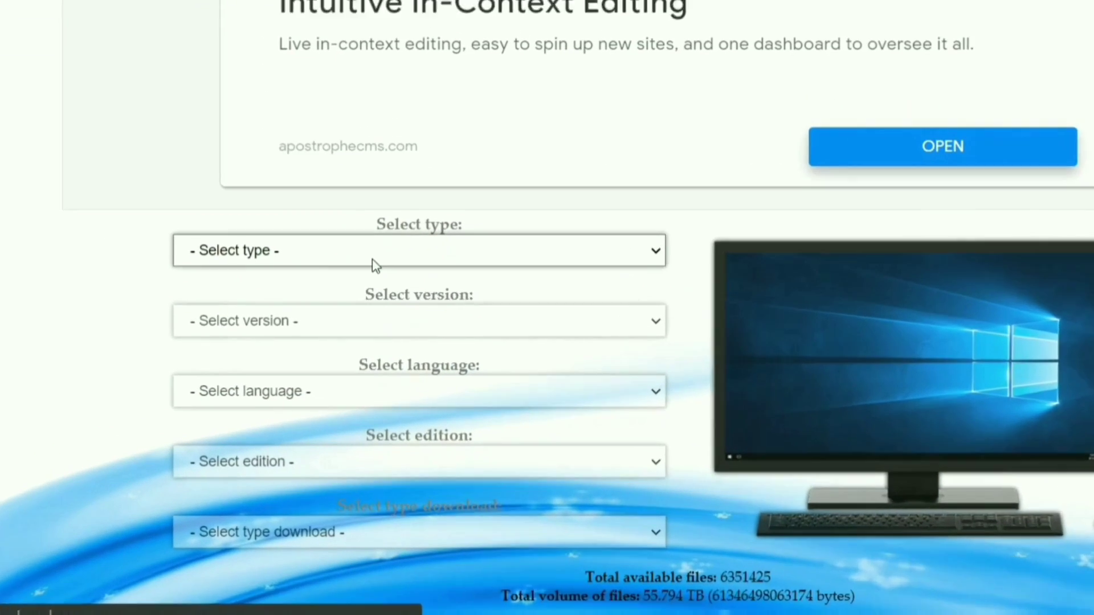
Set the type to Windows (Final version) and the version to Feature update to Windows 10, version 21H1 [arm64].
{"action": "left_click", "coordinate": [331, 282]}
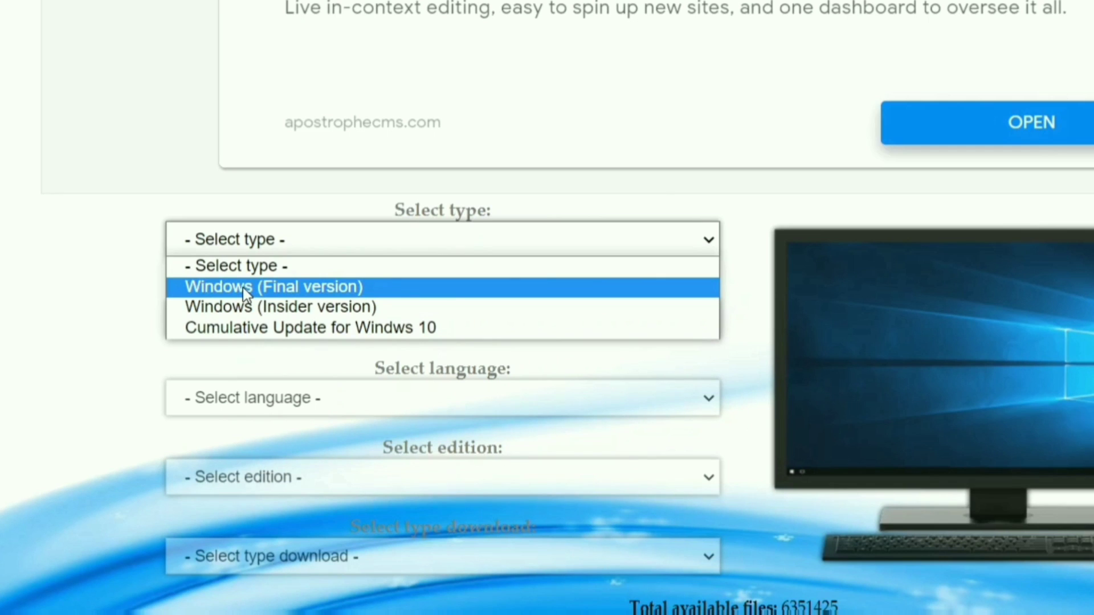
{"action": "left_click", "coordinate": [288, 293]}
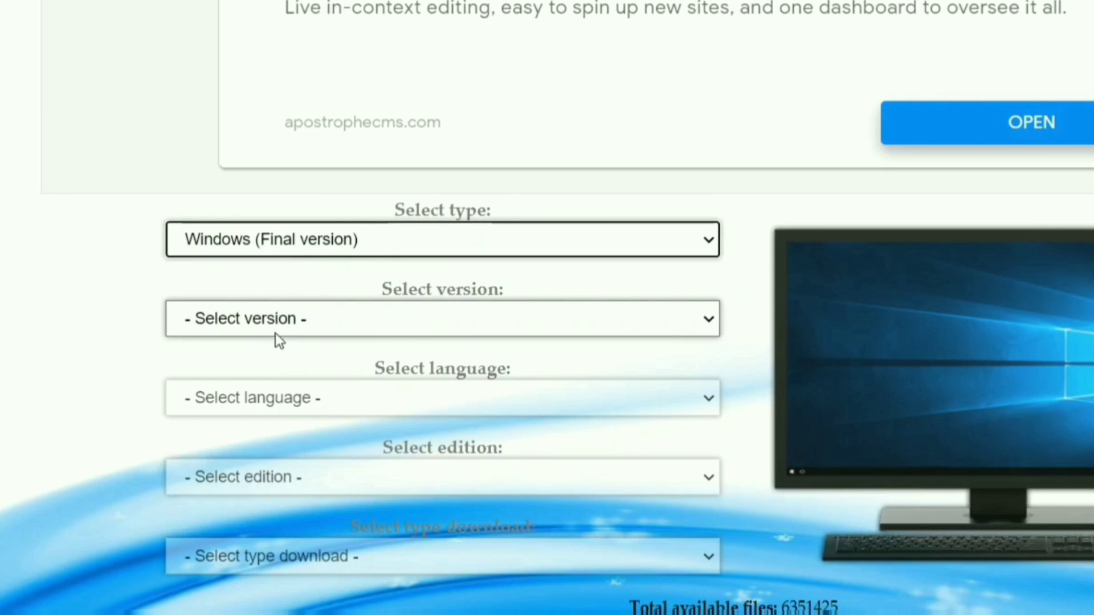
{"action": "left_click", "coordinate": [275, 334]}
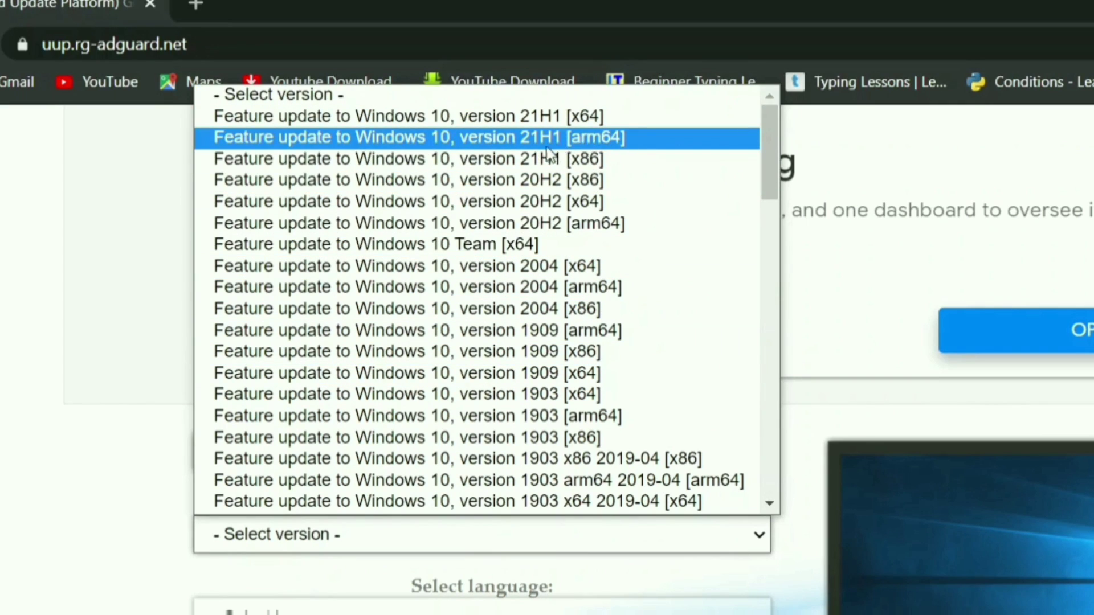
{"action": "left_click", "coordinate": [436, 142]}
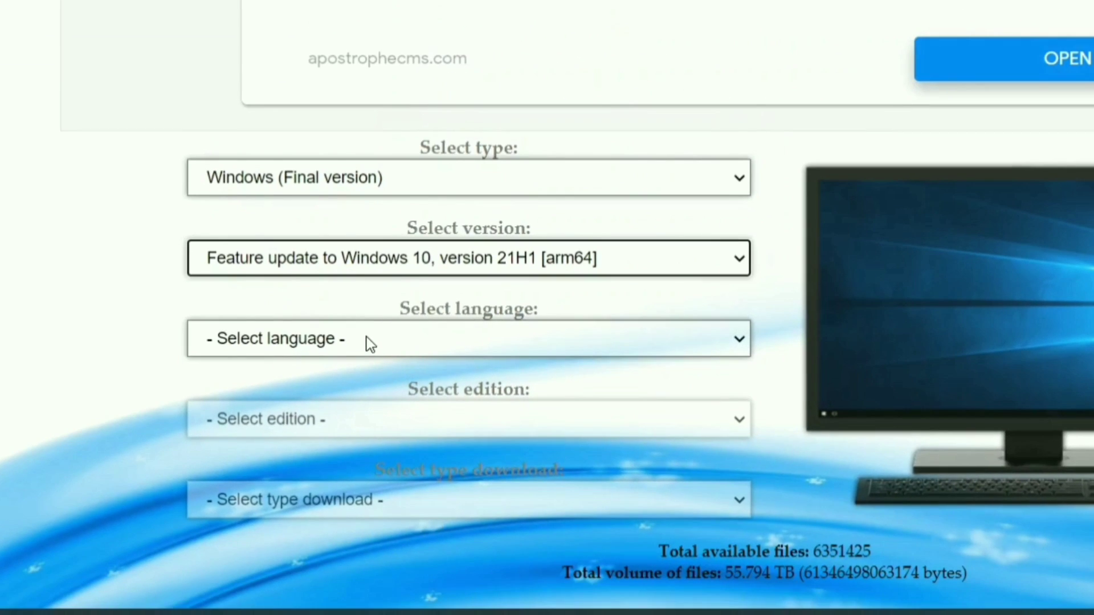
Choose en-gb: English (United Kingdom) as the language and Windows 10 Home as the edition.
{"action": "left_click", "coordinate": [371, 344]}
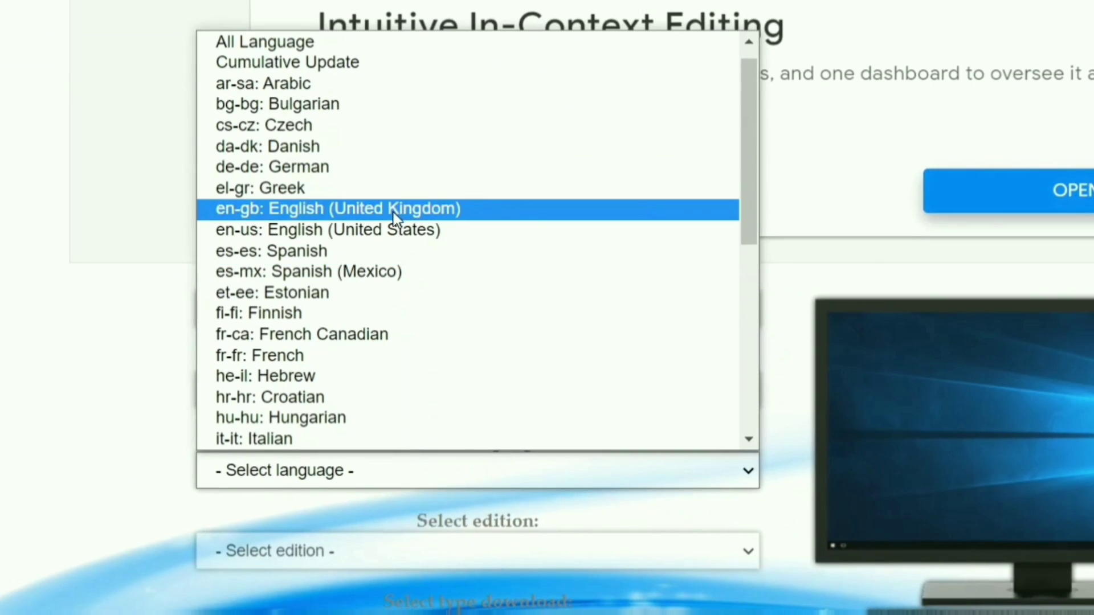
{"action": "left_click", "coordinate": [394, 211]}
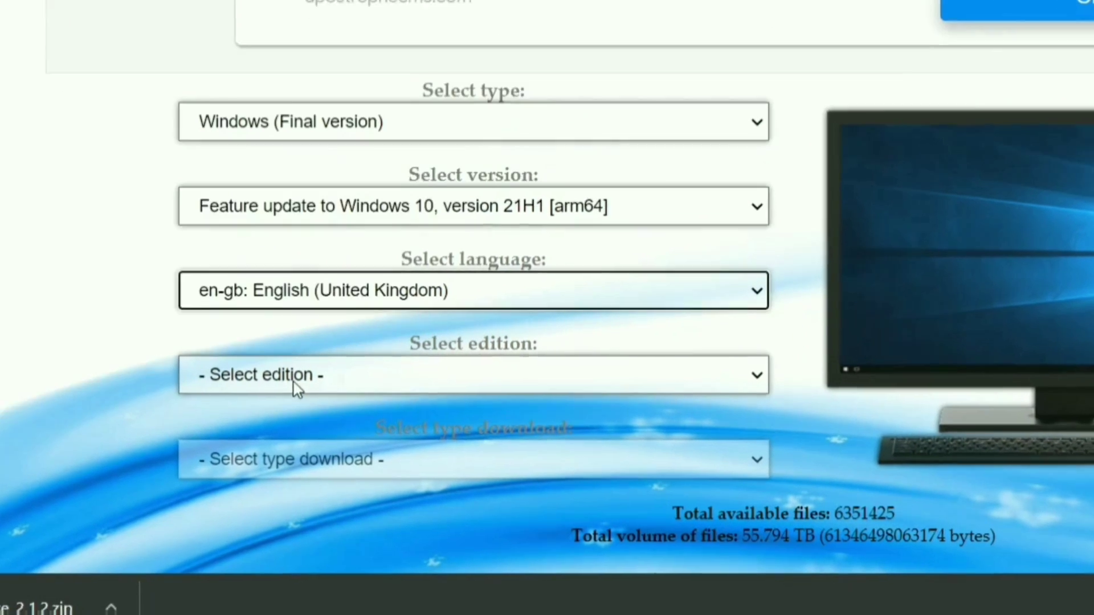
{"action": "left_click", "coordinate": [314, 397]}
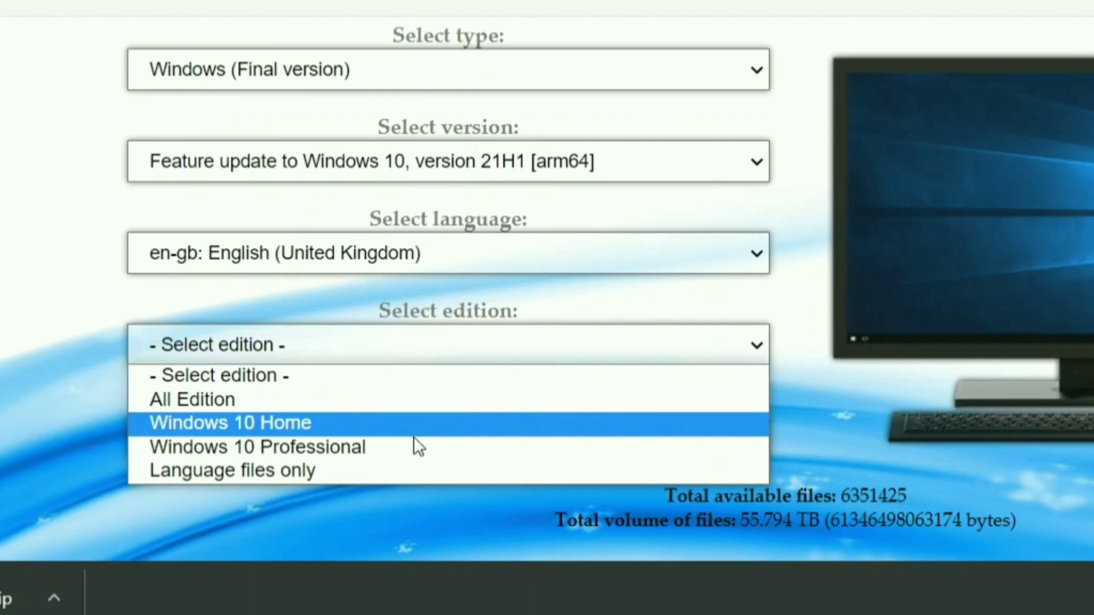
{"action": "left_click", "coordinate": [287, 423]}
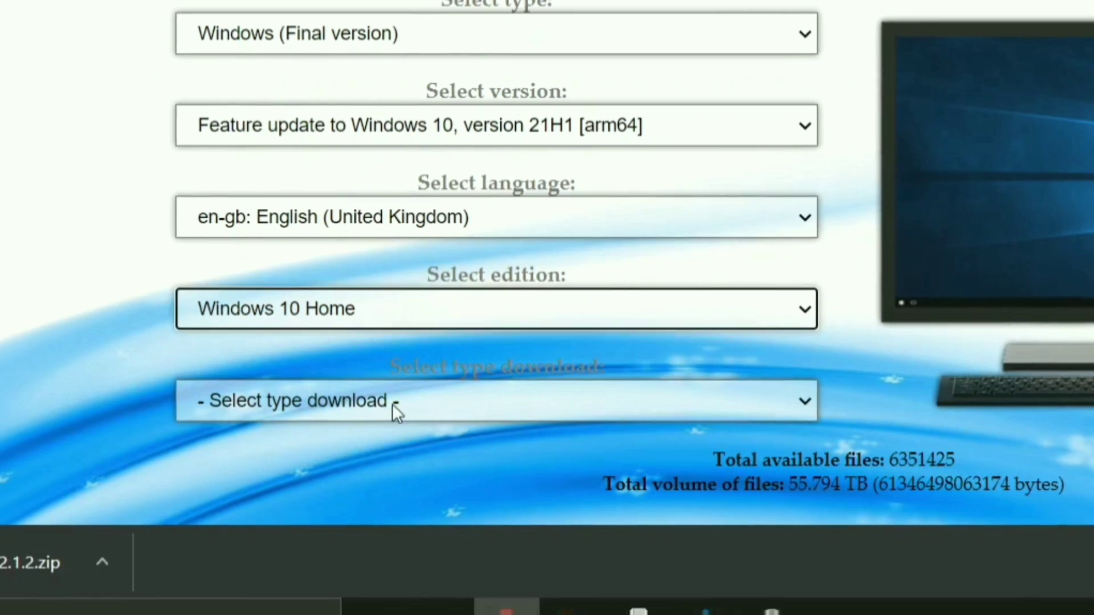
Choose the OneClick ISO compiler download type, download and keep creatingISO_19043.985_en-gb_arm64_core.cmd, and close the browser.
{"action": "left_click", "coordinate": [325, 434]}
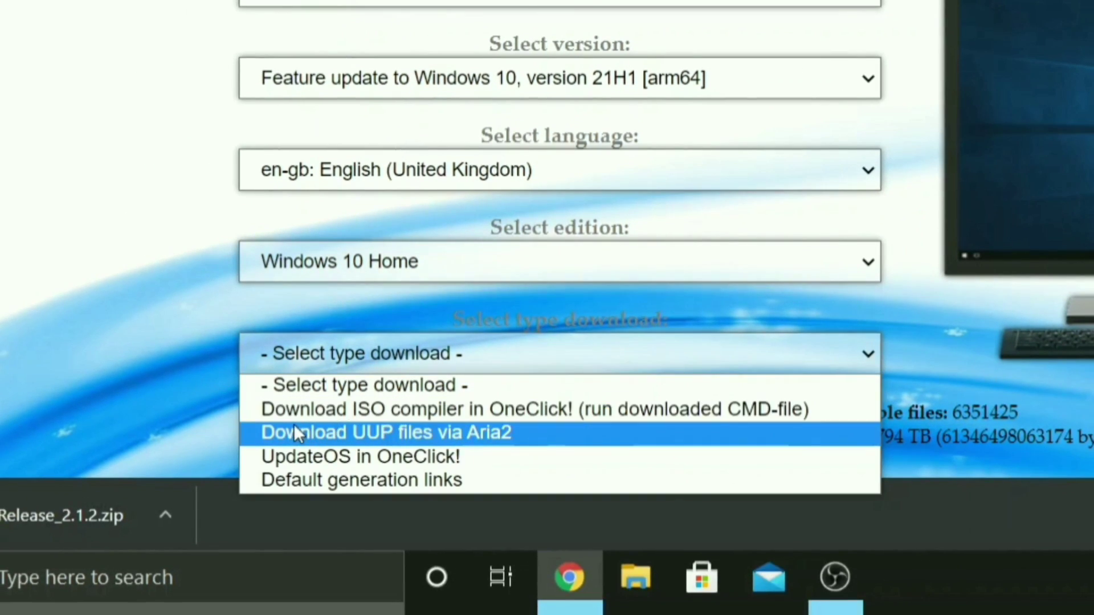
{"action": "left_click", "coordinate": [686, 409]}
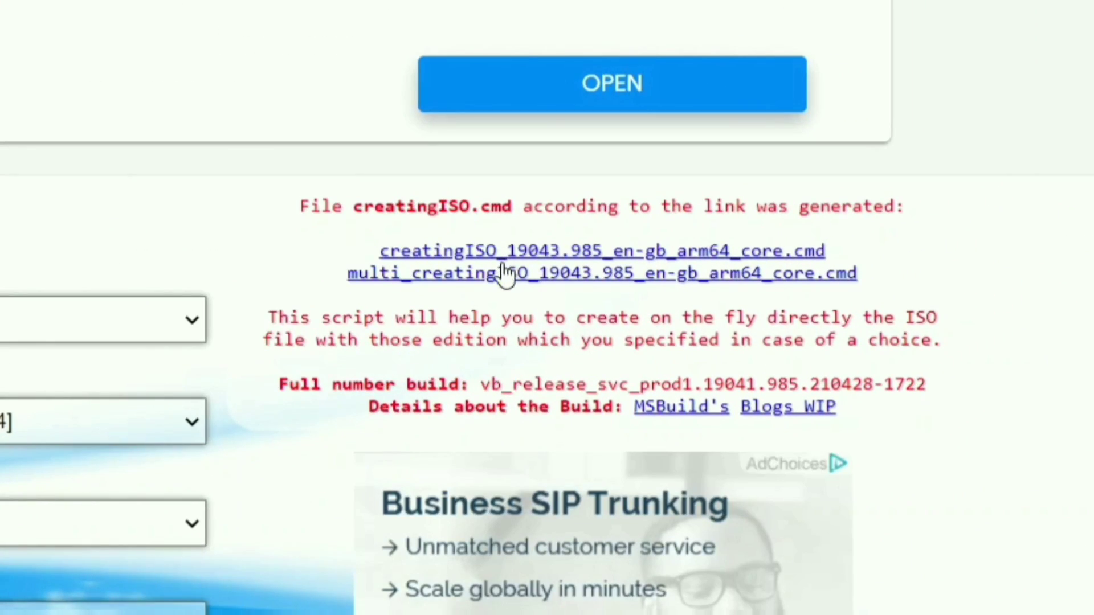
{"action": "left_click", "coordinate": [548, 252]}
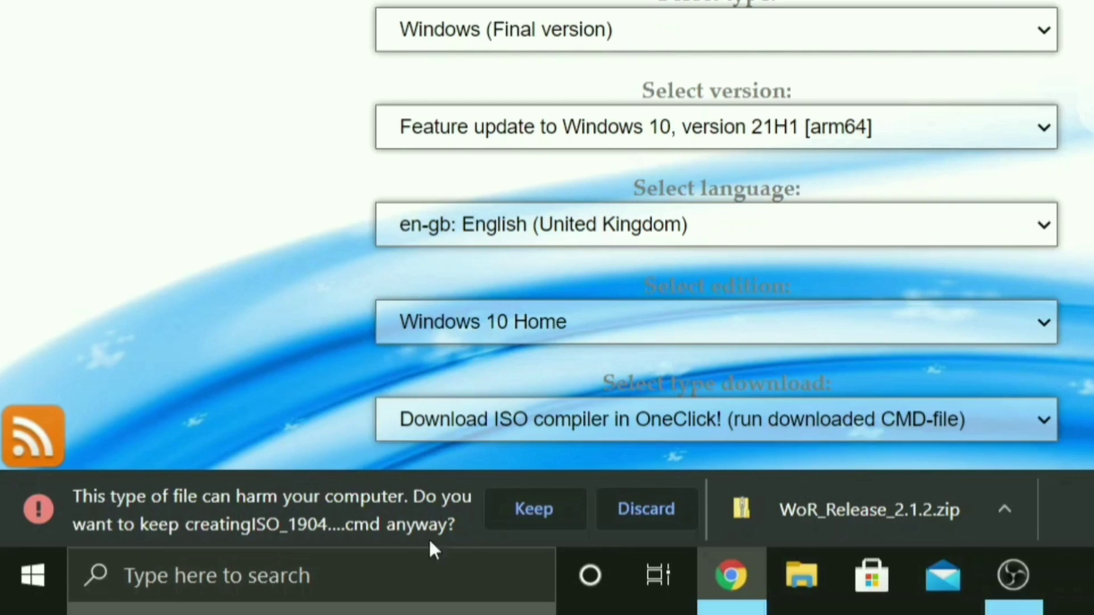
{"action": "left_click", "coordinate": [547, 504]}
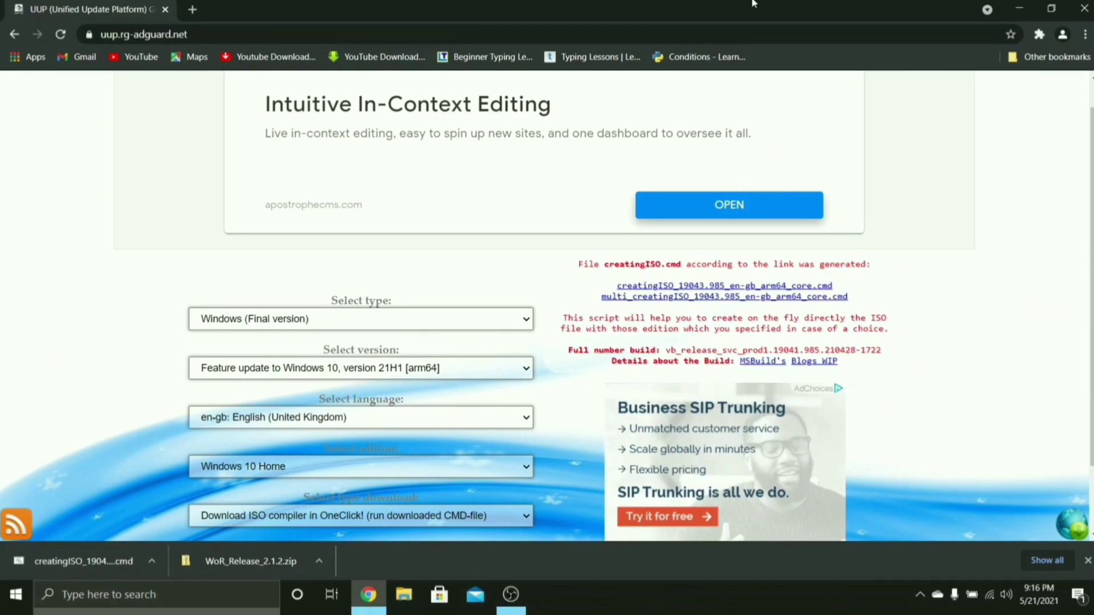
{"action": "left_click", "coordinate": [1084, 8]}
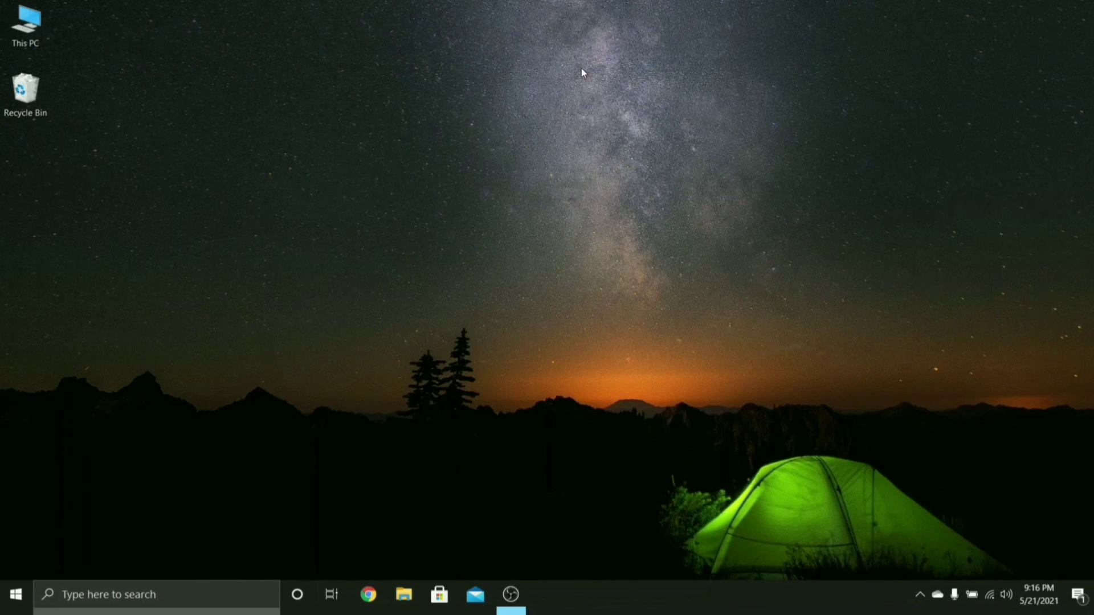
Run the creatingISO_19043.985_en-gb_arm64_core.cmd script from the Downloads folder, allowing it past the SmartScreen block.
{"action": "double_click", "coordinate": [26, 24]}
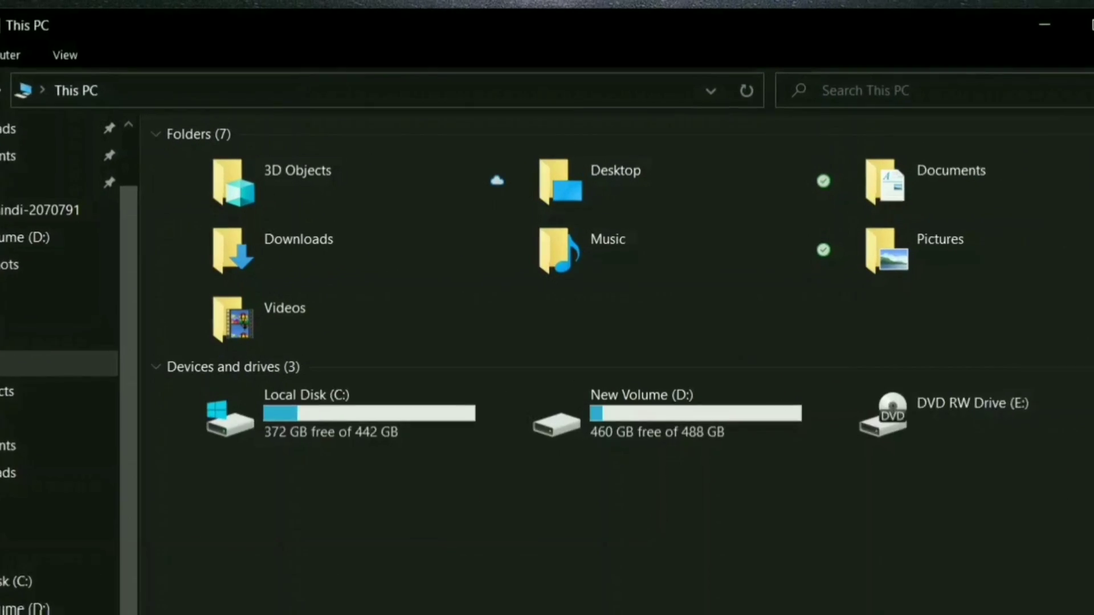
{"action": "double_click", "coordinate": [290, 262]}
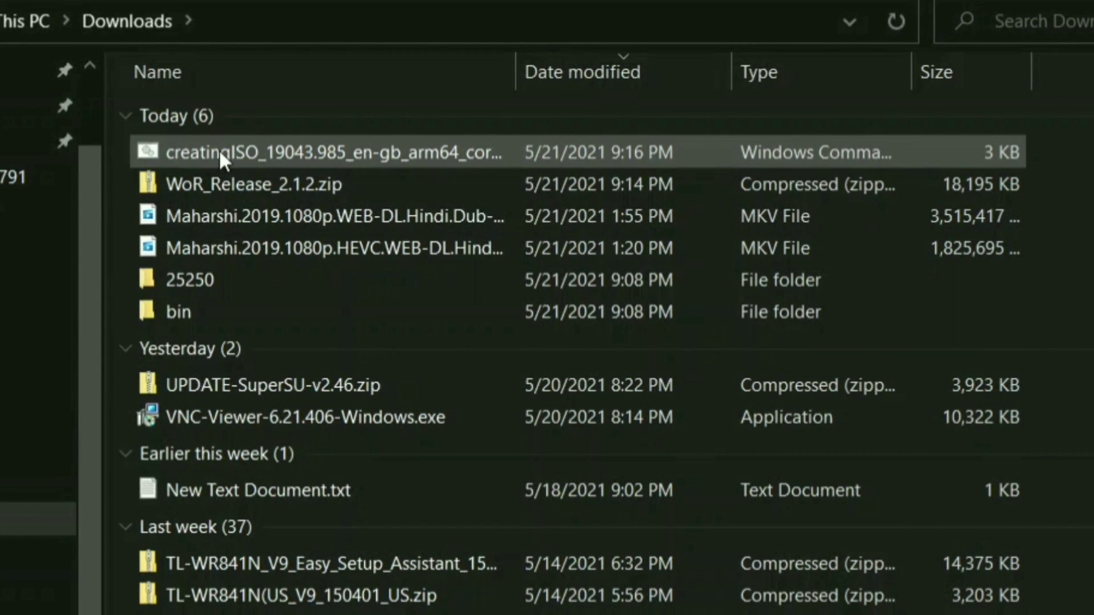
{"action": "double_click", "coordinate": [283, 146]}
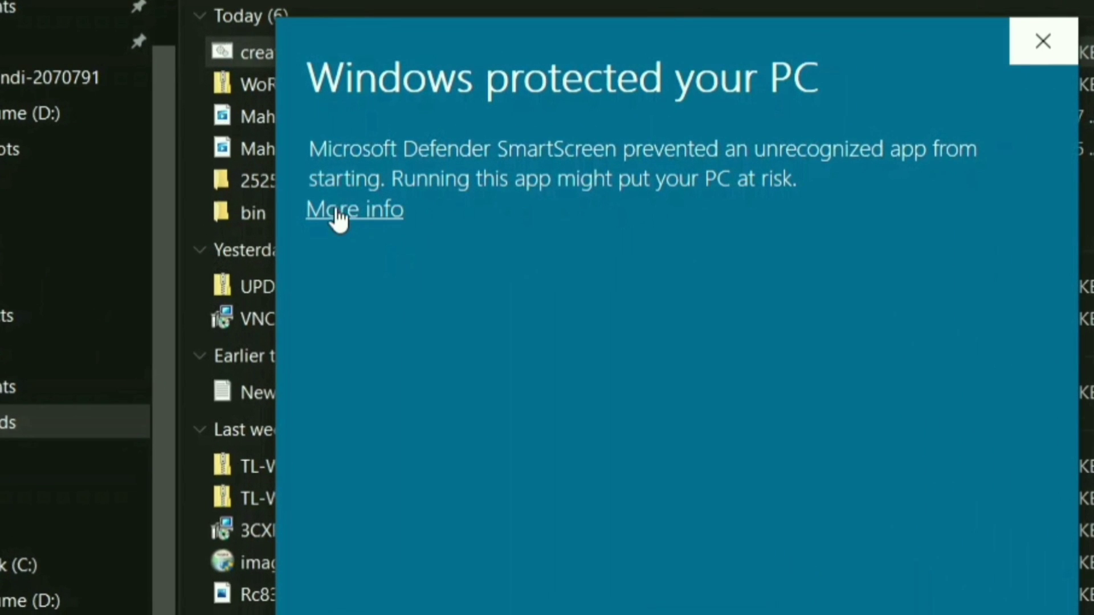
{"action": "left_click", "coordinate": [349, 211]}
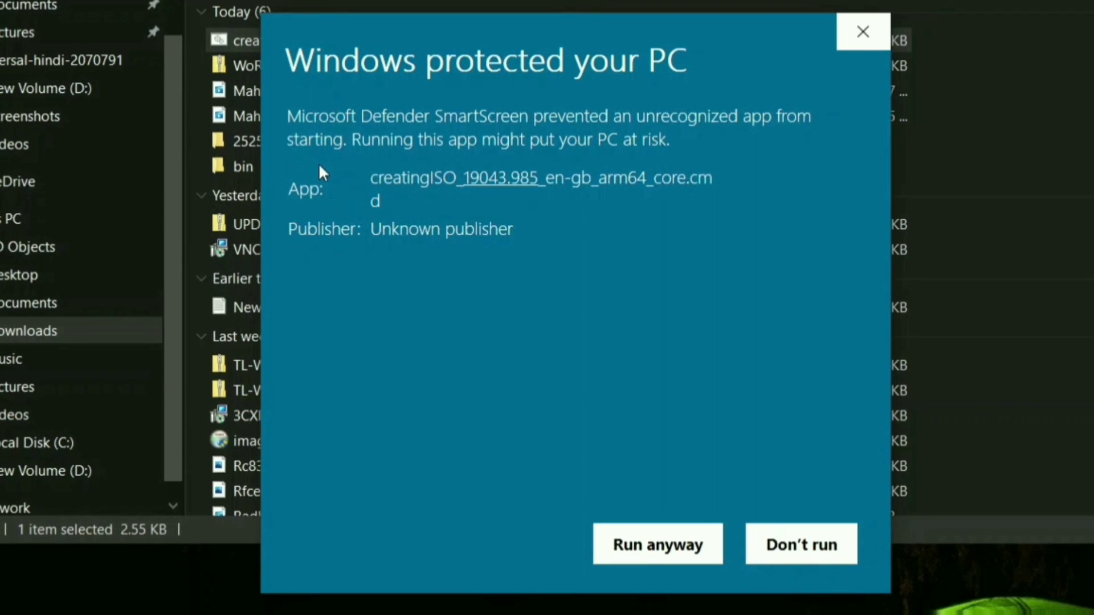
{"action": "left_click", "coordinate": [637, 548]}
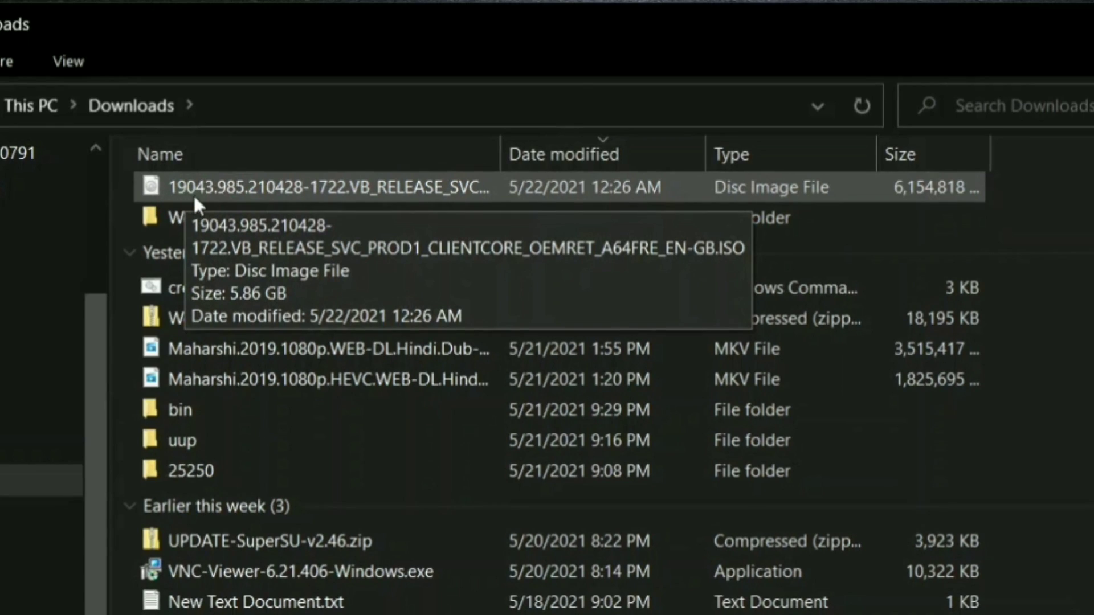
Check the file type in the properties of the generated Windows disc image in Downloads.
{"action": "double_click", "coordinate": [249, 172]}
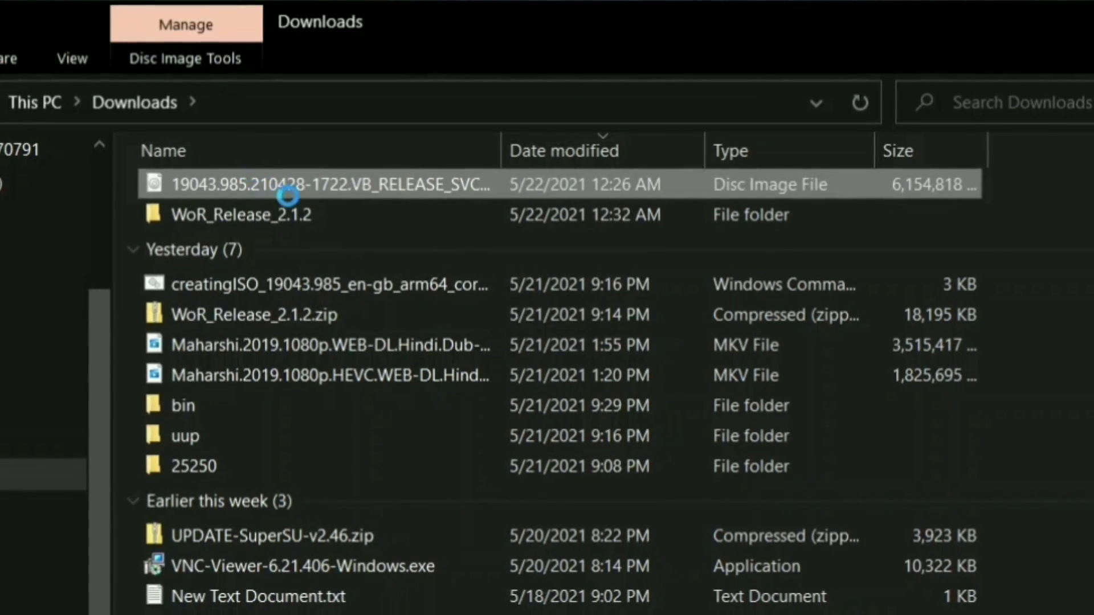
{"action": "right_click", "coordinate": [251, 172]}
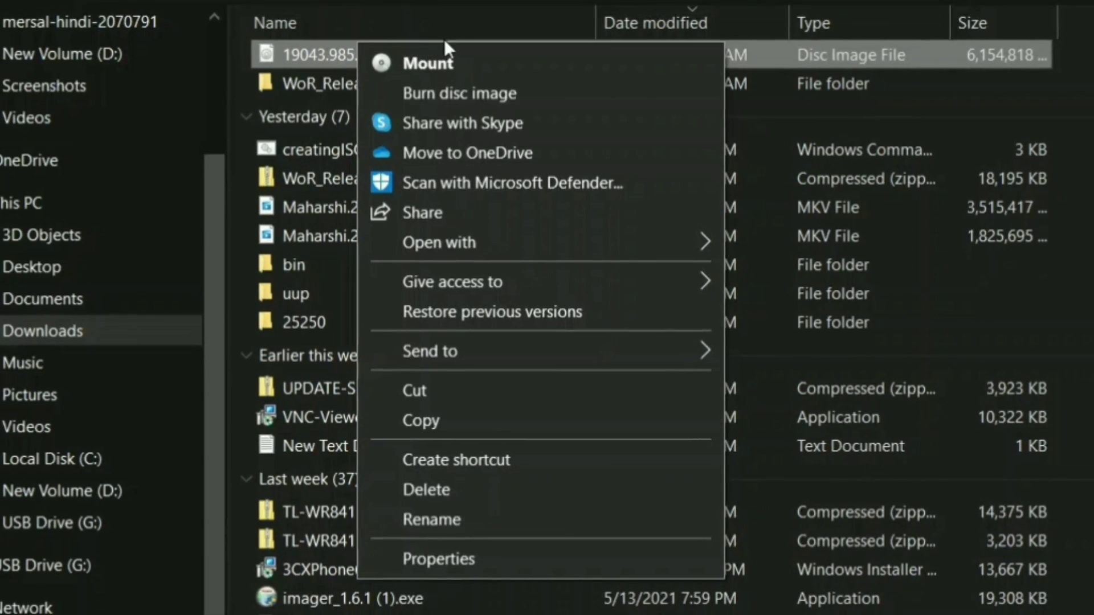
{"action": "left_click", "coordinate": [433, 560]}
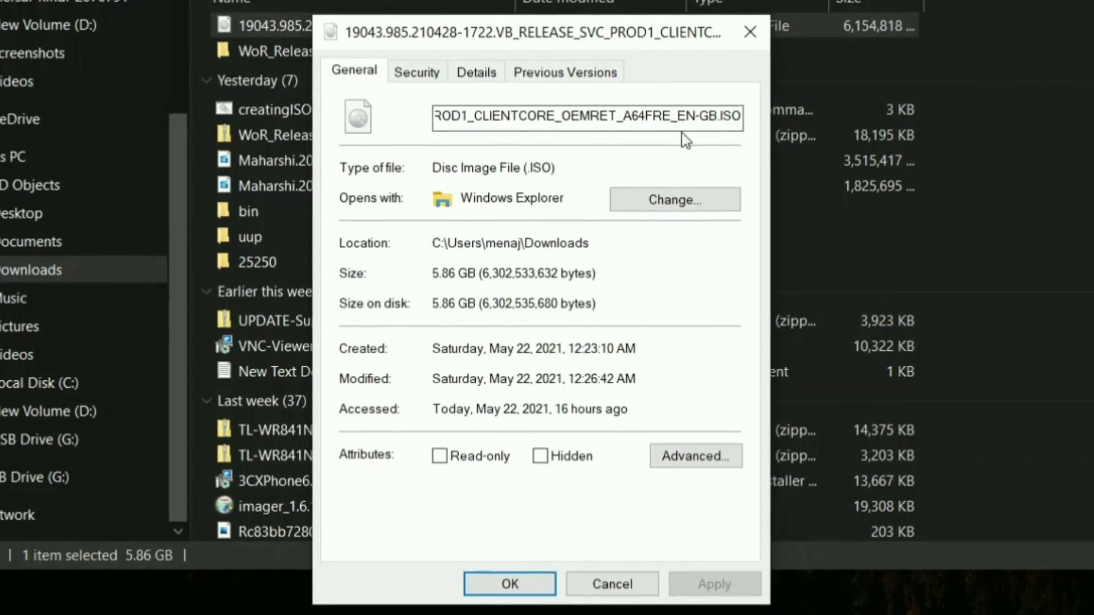
{"action": "left_click_drag", "start_coordinate": [520, 169], "coordinate": [561, 171]}
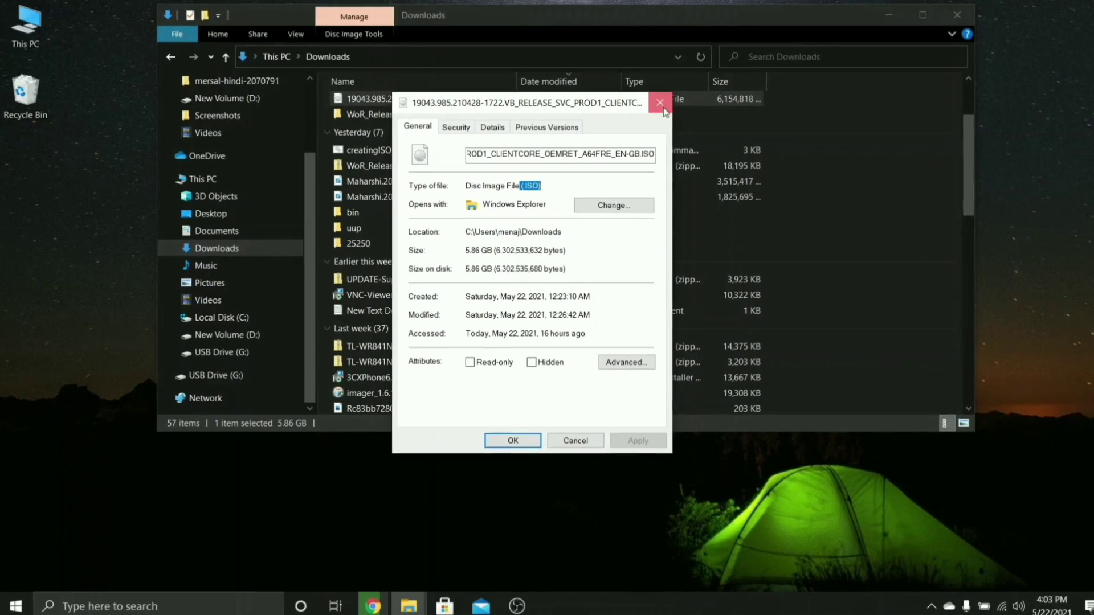
{"action": "left_click", "coordinate": [751, 36]}
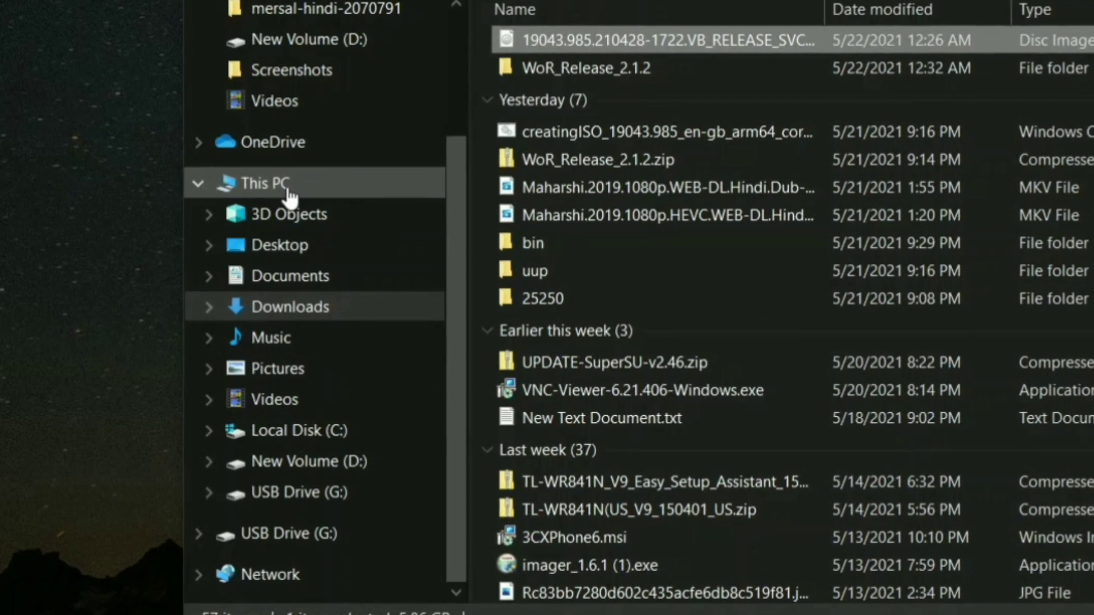
Extract WoR_Release_2.1.2.zip in Downloads to the default WoR_Release_2.1.2 folder and close the extracted files window.
{"action": "left_click", "coordinate": [197, 180]}
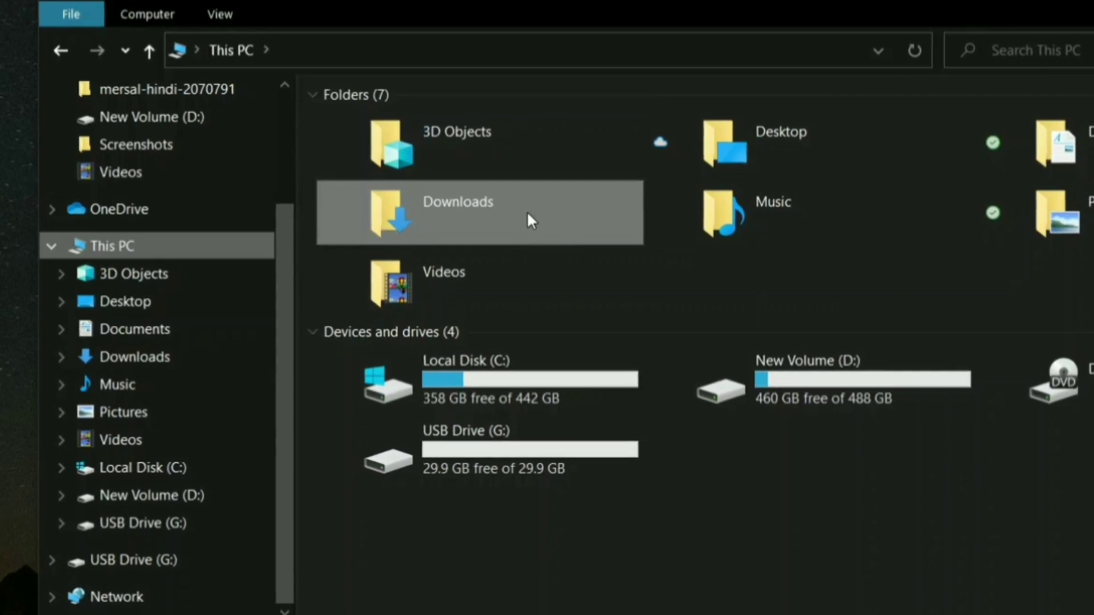
{"action": "double_click", "coordinate": [456, 158]}
{"action": "scroll", "coordinate": [403, 246], "scroll_direction": "down", "scroll_amount": 2}
{"action": "scroll", "coordinate": [439, 370], "scroll_direction": "down", "scroll_amount": 1}
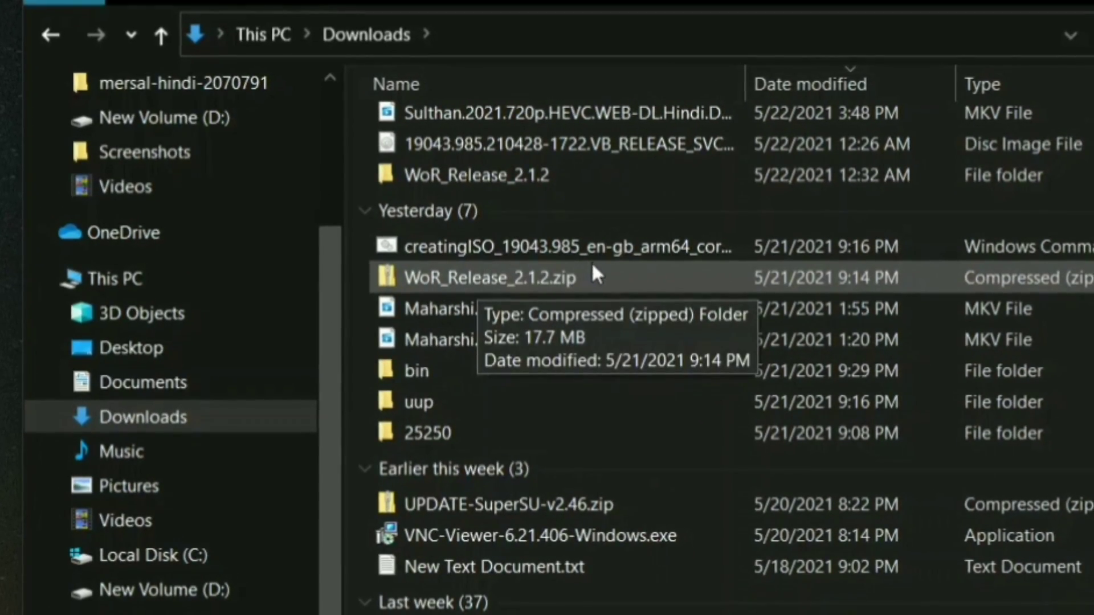
{"action": "left_click", "coordinate": [450, 272]}
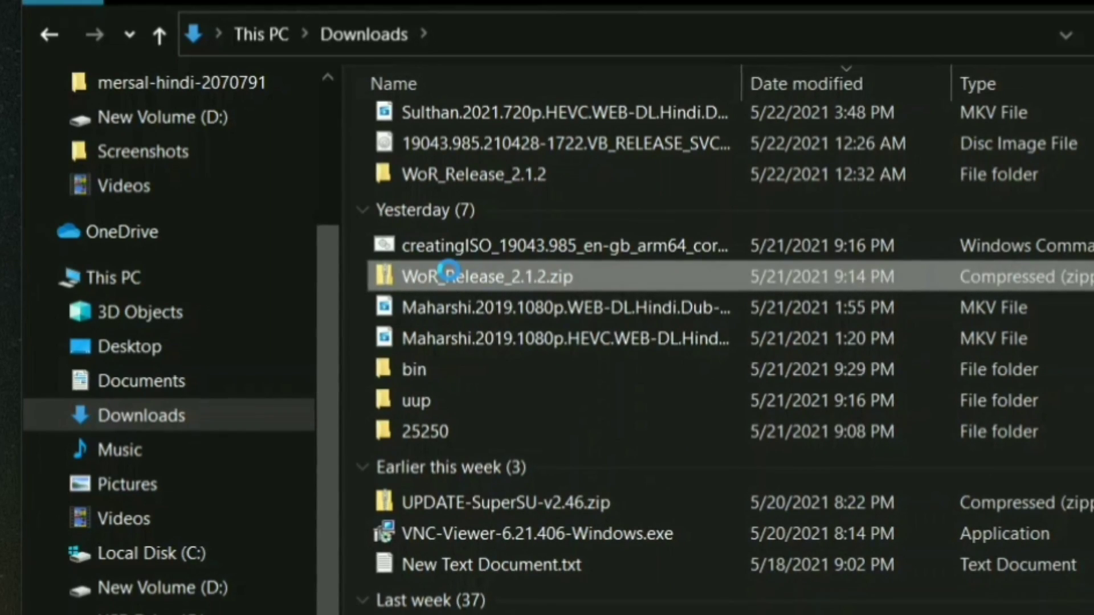
{"action": "right_click", "coordinate": [449, 277]}
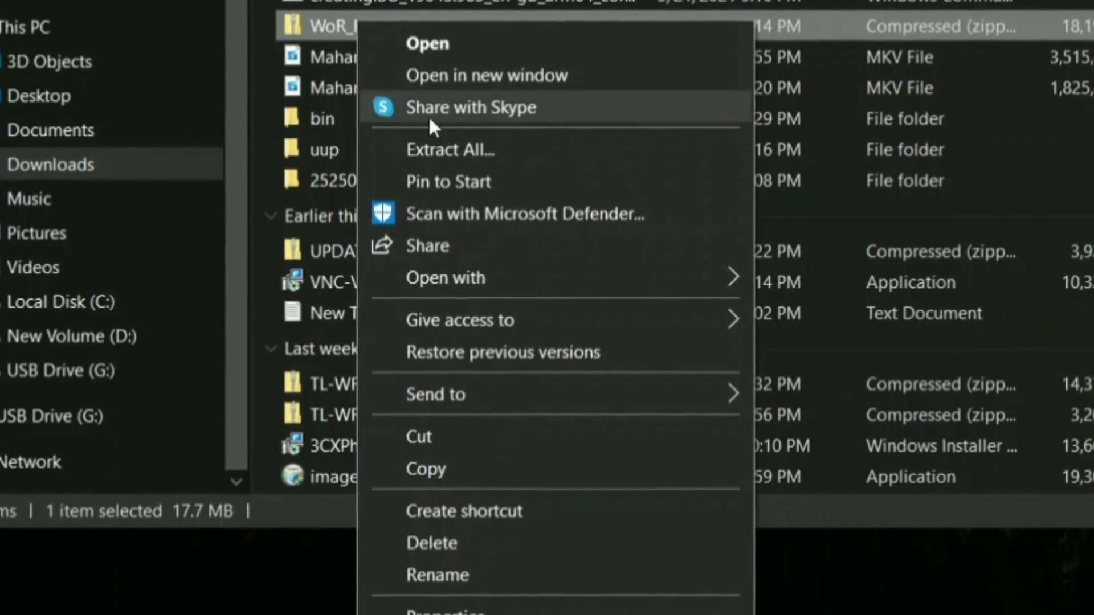
{"action": "left_click", "coordinate": [443, 146]}
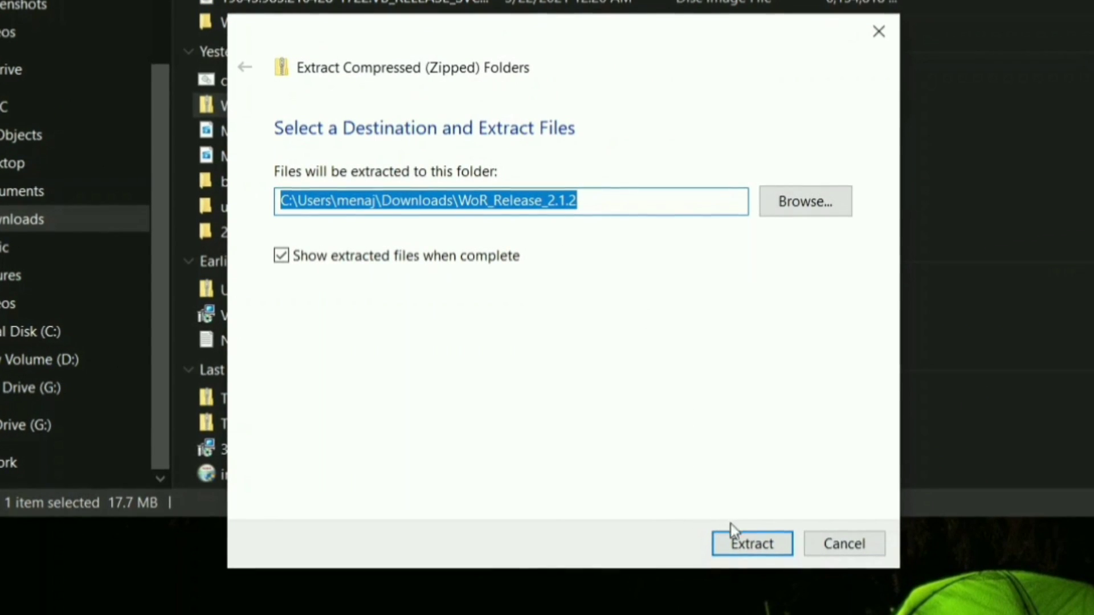
{"action": "left_click", "coordinate": [747, 544]}
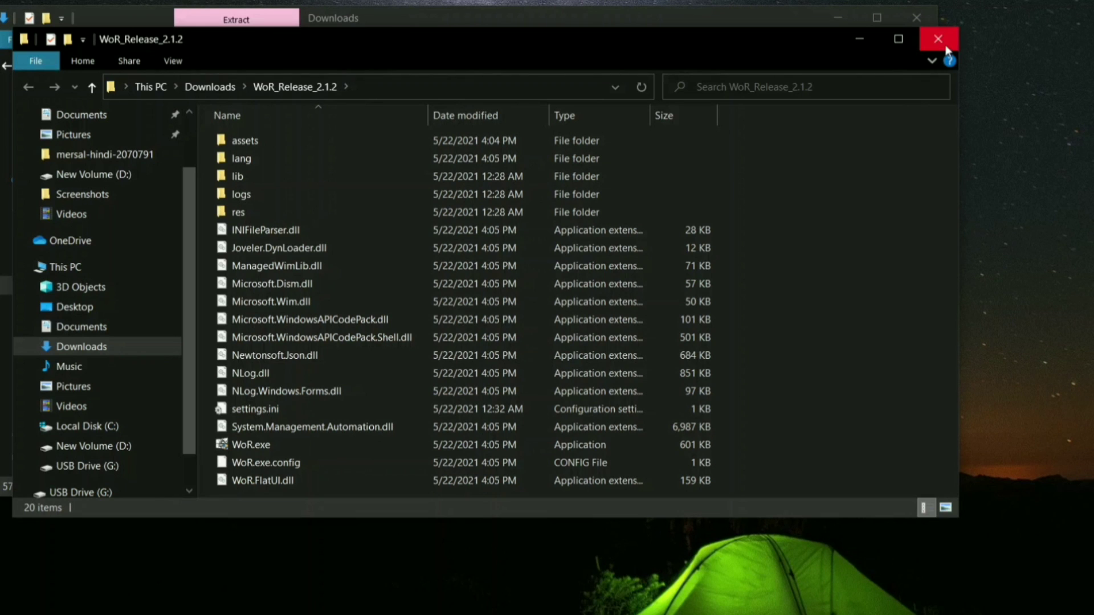
{"action": "left_click", "coordinate": [945, 47]}
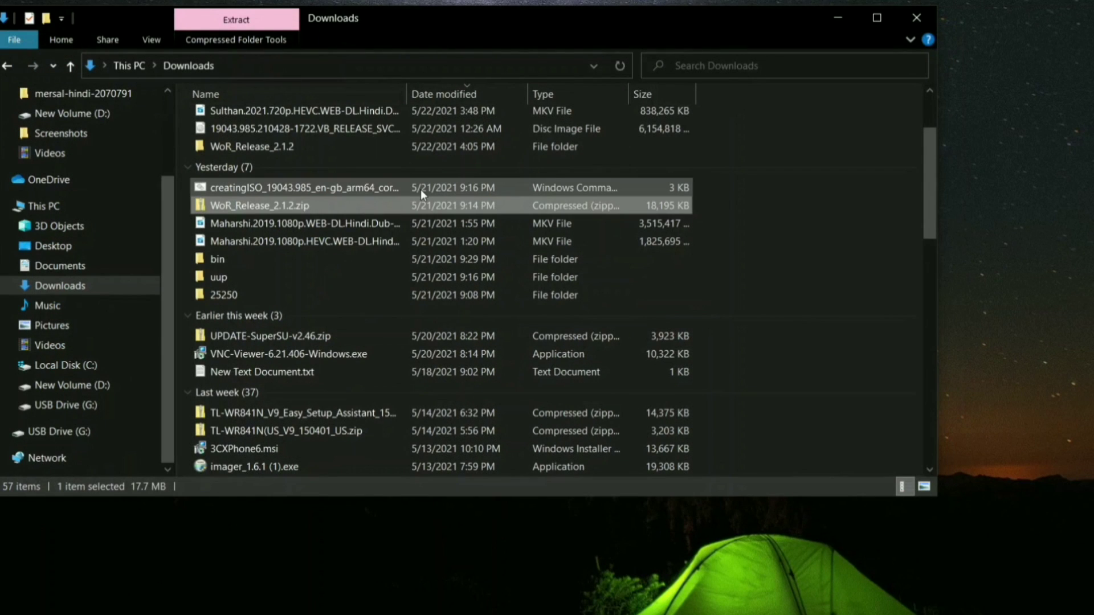
Run WoR.exe from the extracted WoR_Release_2.1.2 folder, allowing it past the SmartScreen block.
{"action": "scroll", "coordinate": [421, 190], "scroll_direction": "up", "scroll_amount": 2}
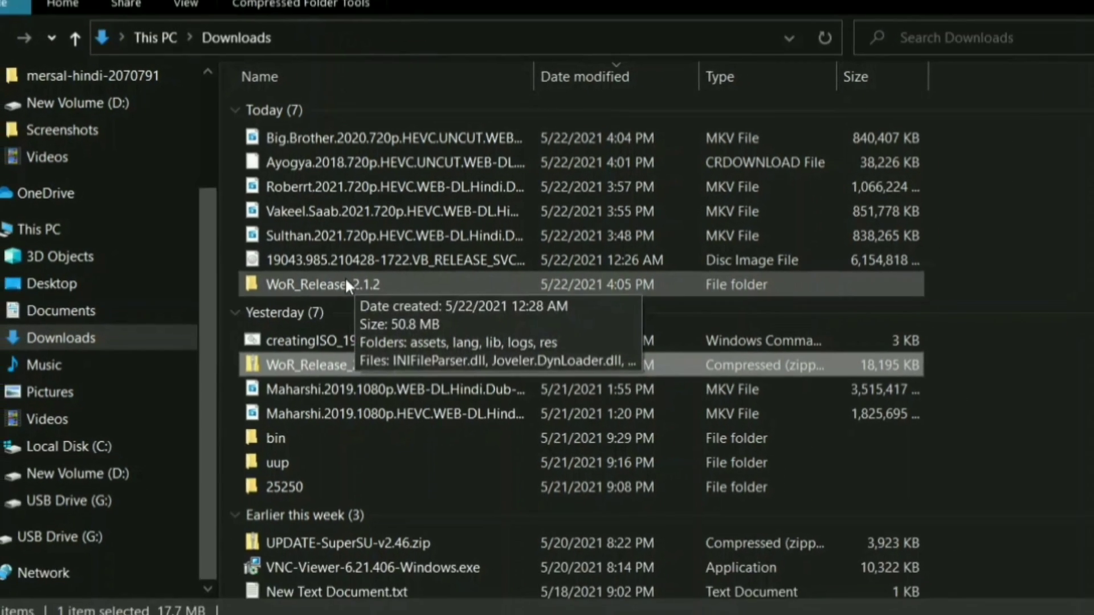
{"action": "double_click", "coordinate": [349, 285]}
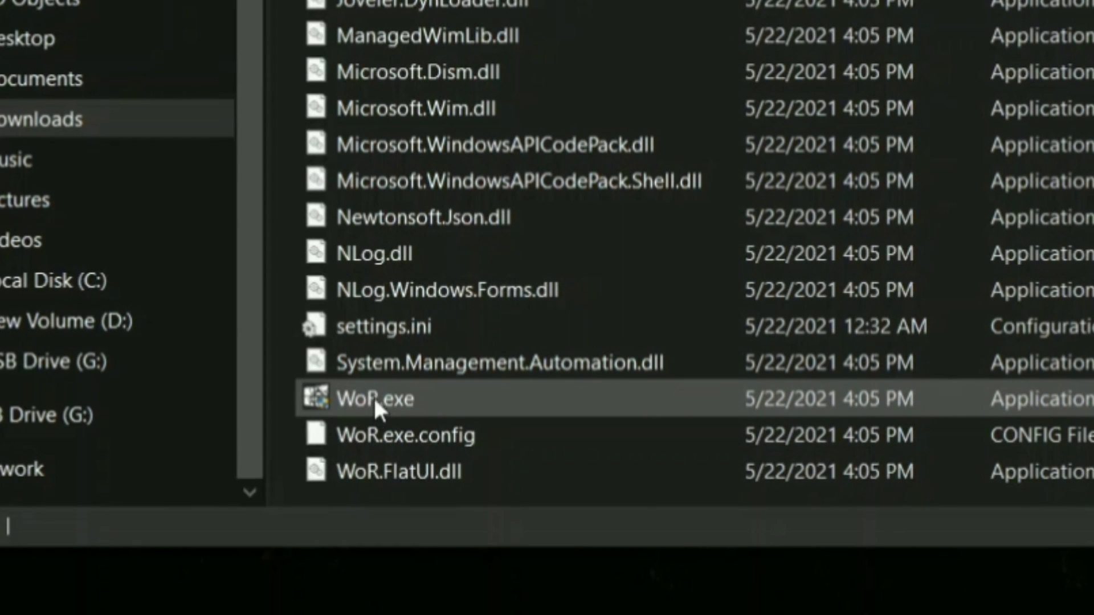
{"action": "double_click", "coordinate": [436, 399]}
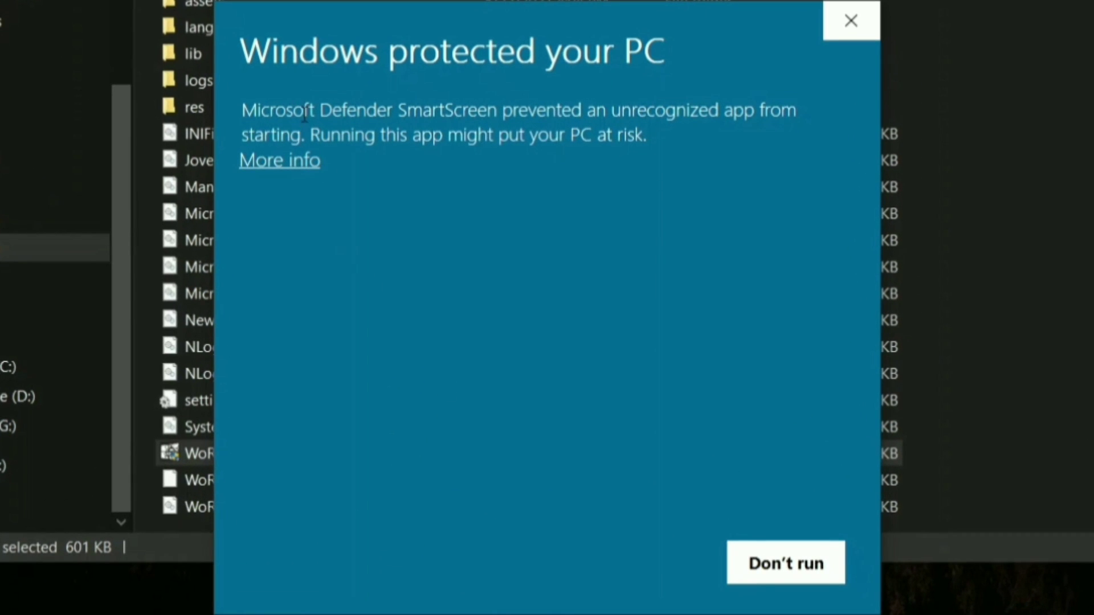
{"action": "left_click", "coordinate": [274, 162]}
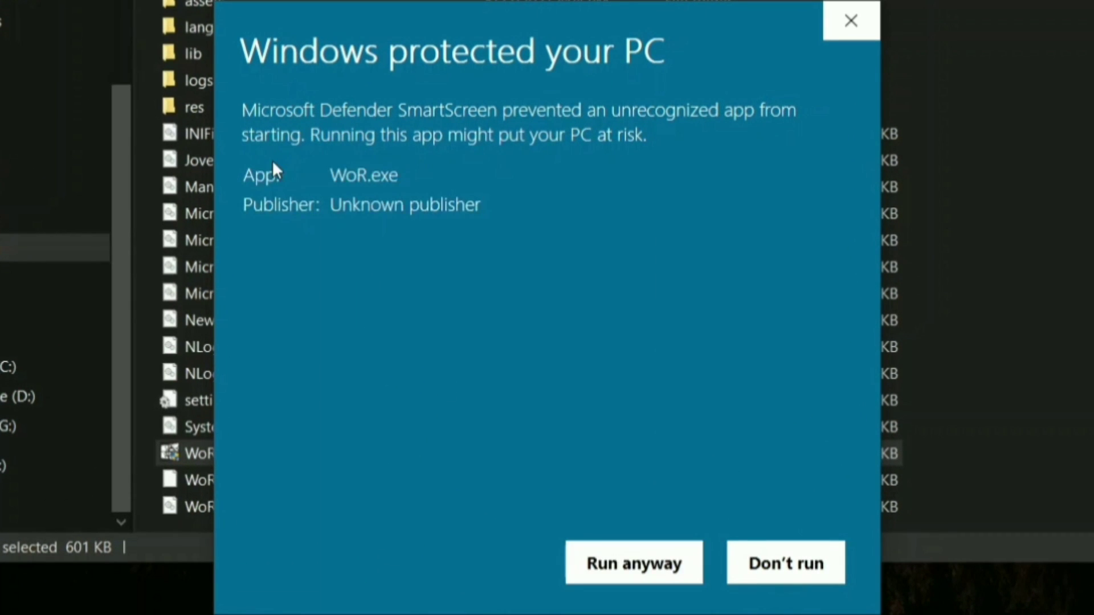
{"action": "left_click", "coordinate": [643, 571]}
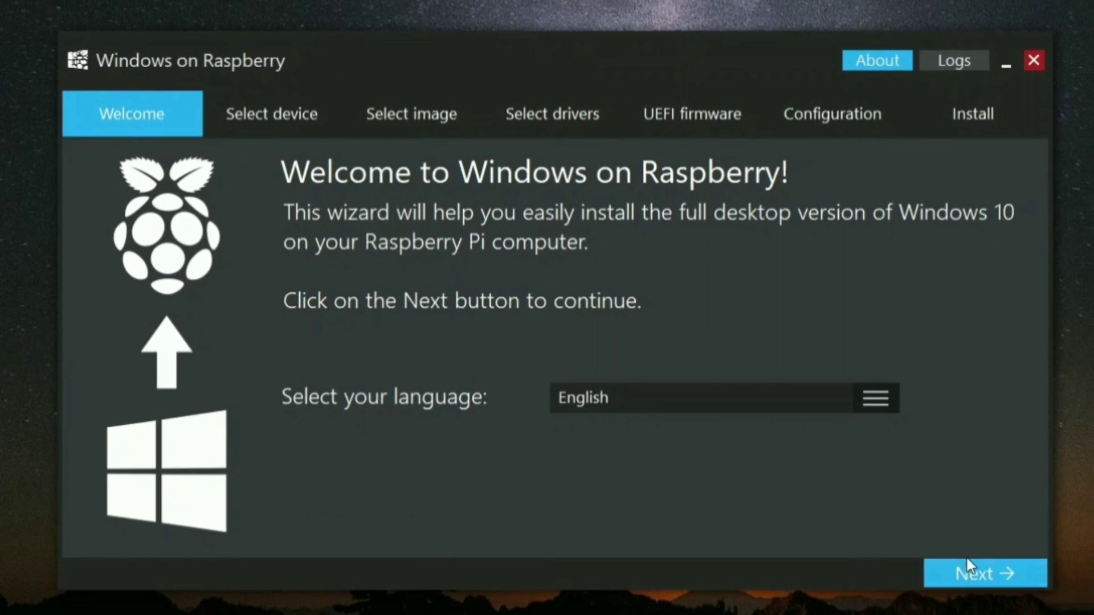
Keep English as the wizard language and set the 29 GB USB flash disk as storage drive with Raspberry Pi 4 / 400 [ARM64] as device type.
{"action": "left_click", "coordinate": [973, 580]}
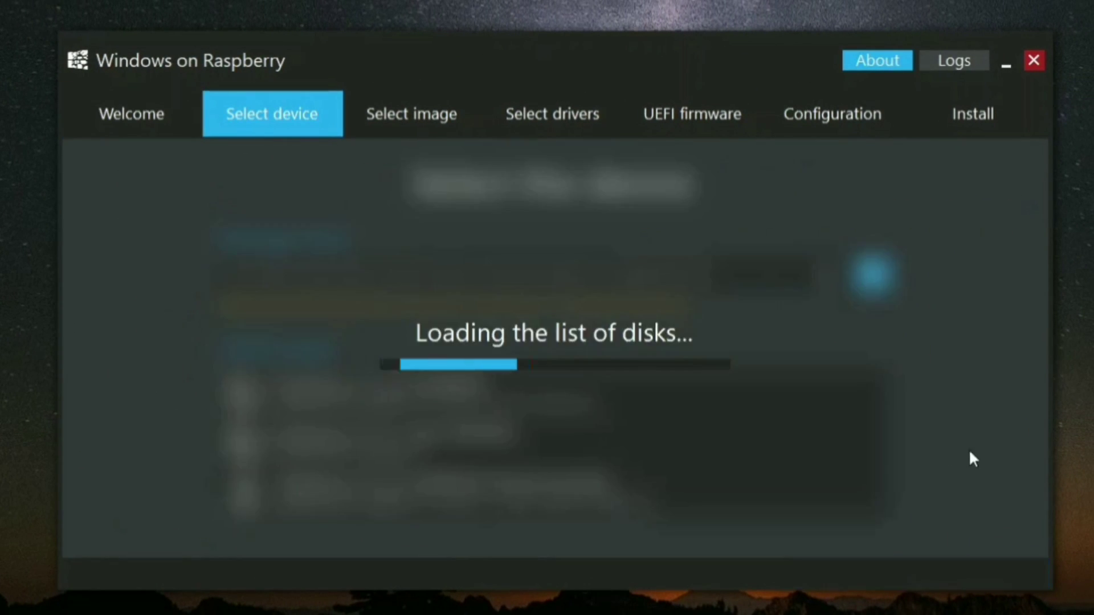
{"action": "left_click", "coordinate": [828, 268]}
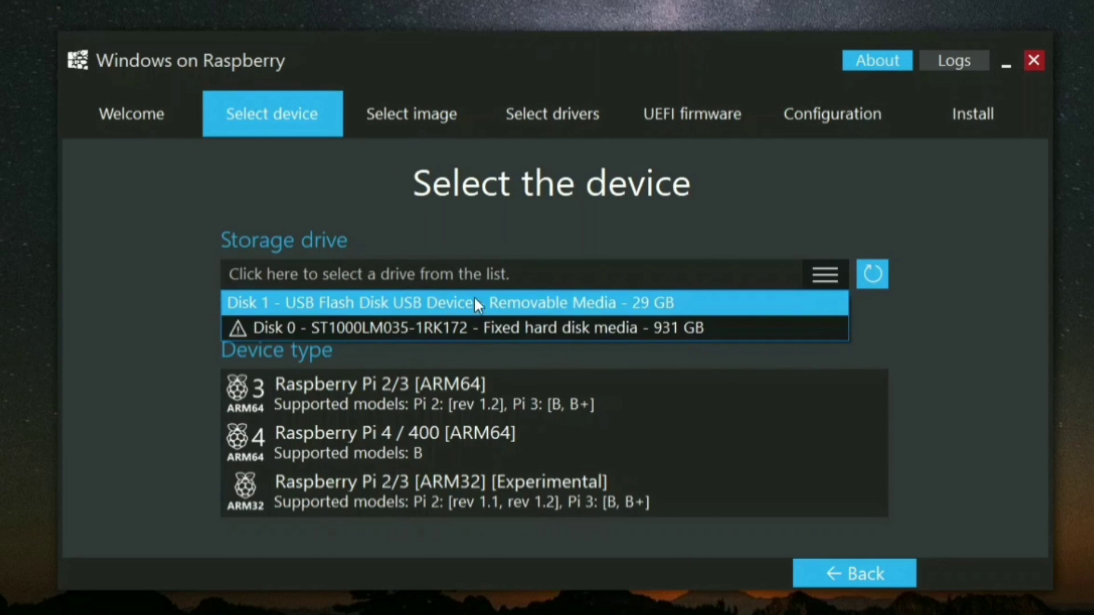
{"action": "left_click", "coordinate": [480, 299]}
{"action": "left_click", "coordinate": [821, 278]}
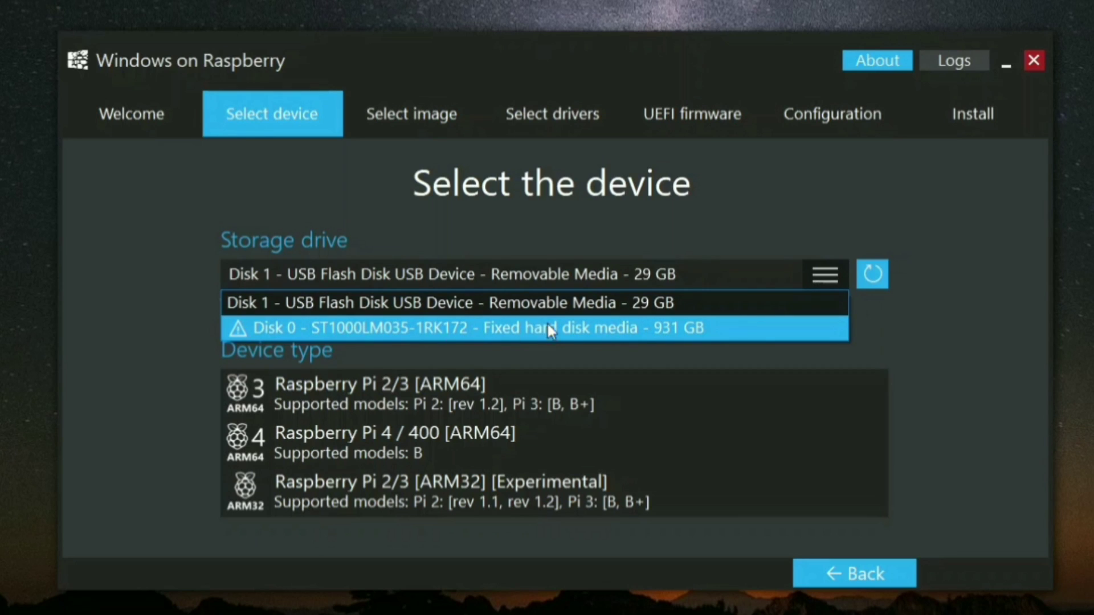
{"action": "left_click", "coordinate": [639, 303]}
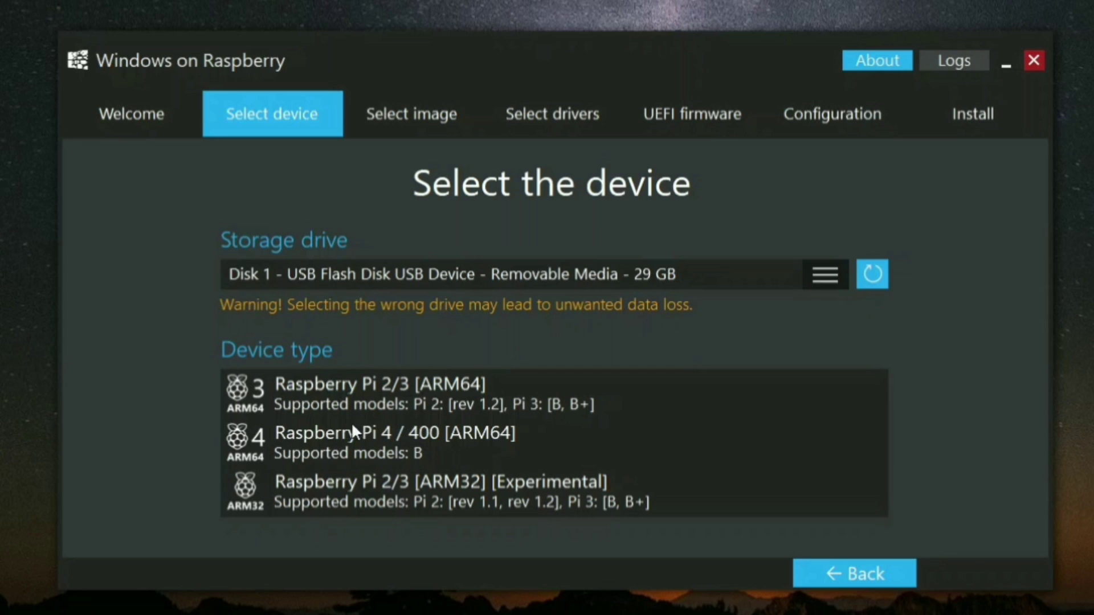
{"action": "left_click", "coordinate": [357, 442]}
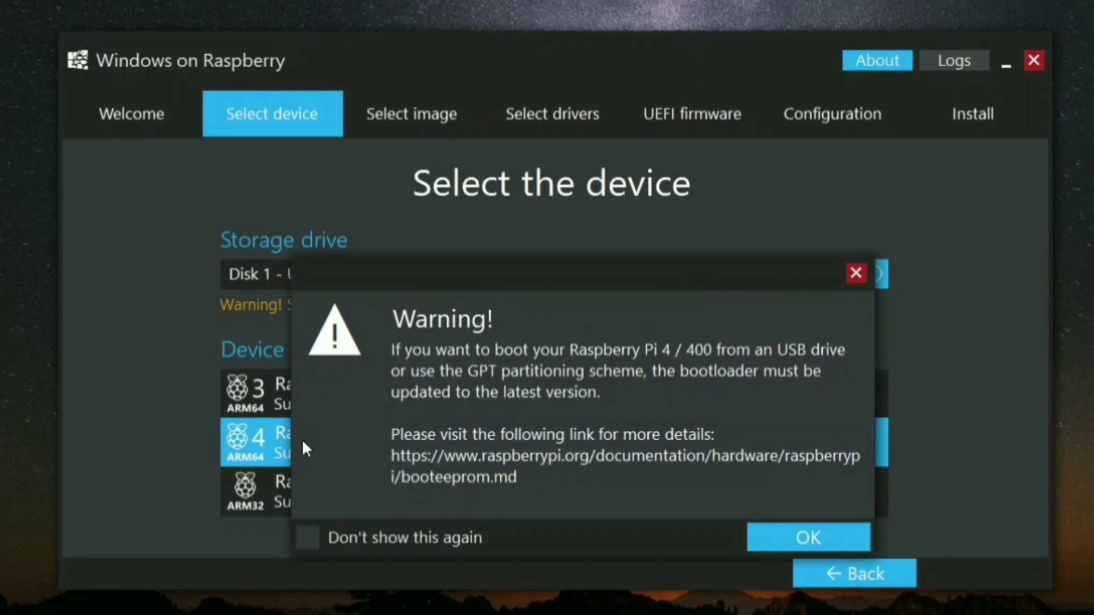
{"action": "left_click", "coordinate": [822, 542]}
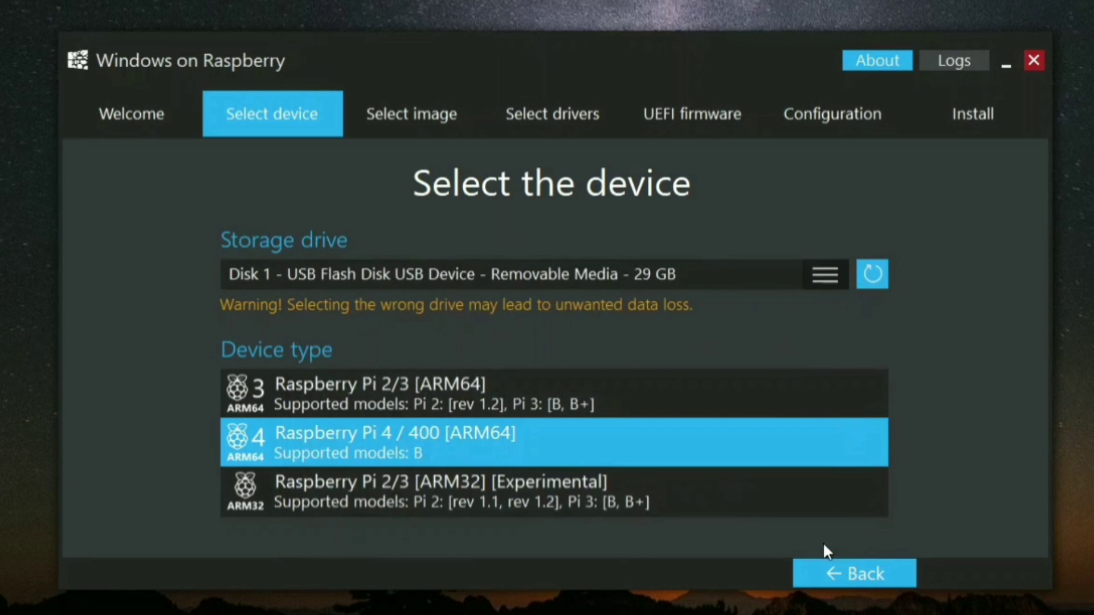
{"action": "left_click", "coordinate": [1003, 578]}
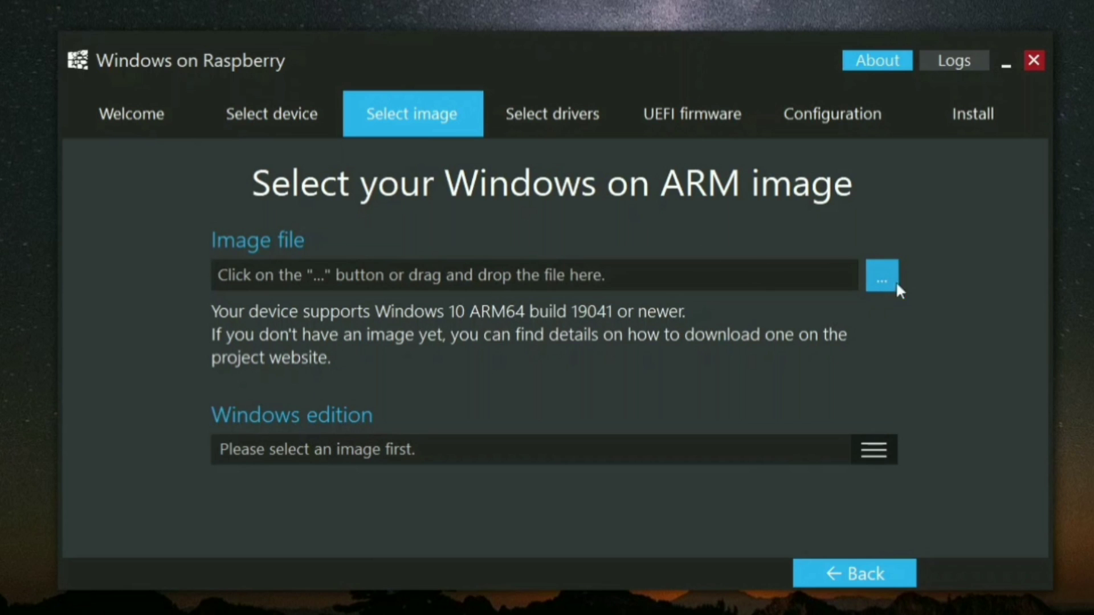
Load the 19043.985 disc image from Downloads as the Windows on ARM image and keep the Windows 10 Home edition.
{"action": "left_click", "coordinate": [881, 277]}
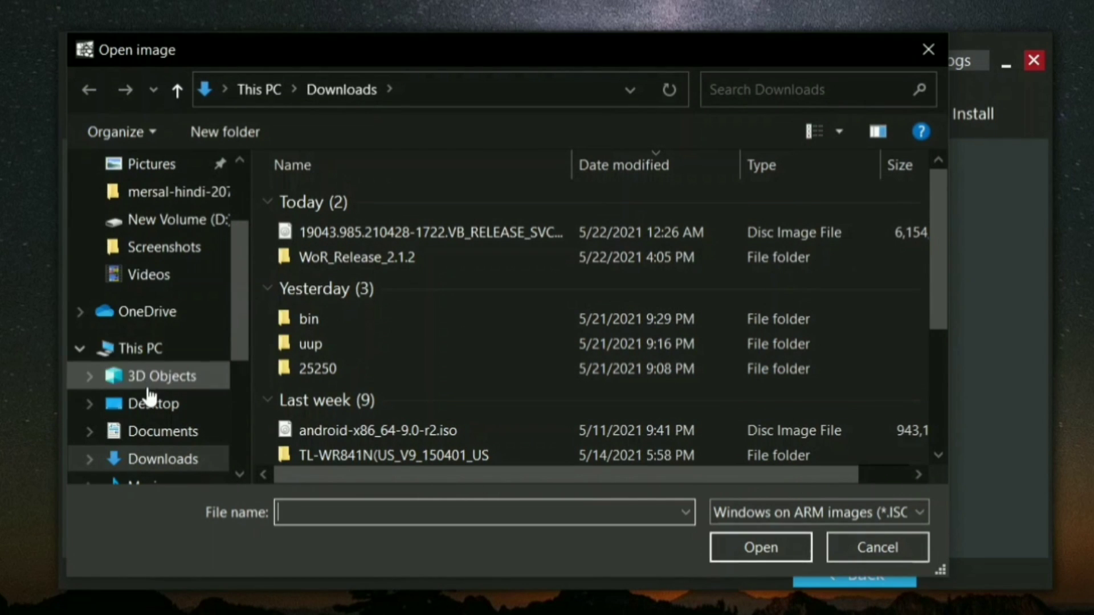
{"action": "left_click", "coordinate": [155, 458]}
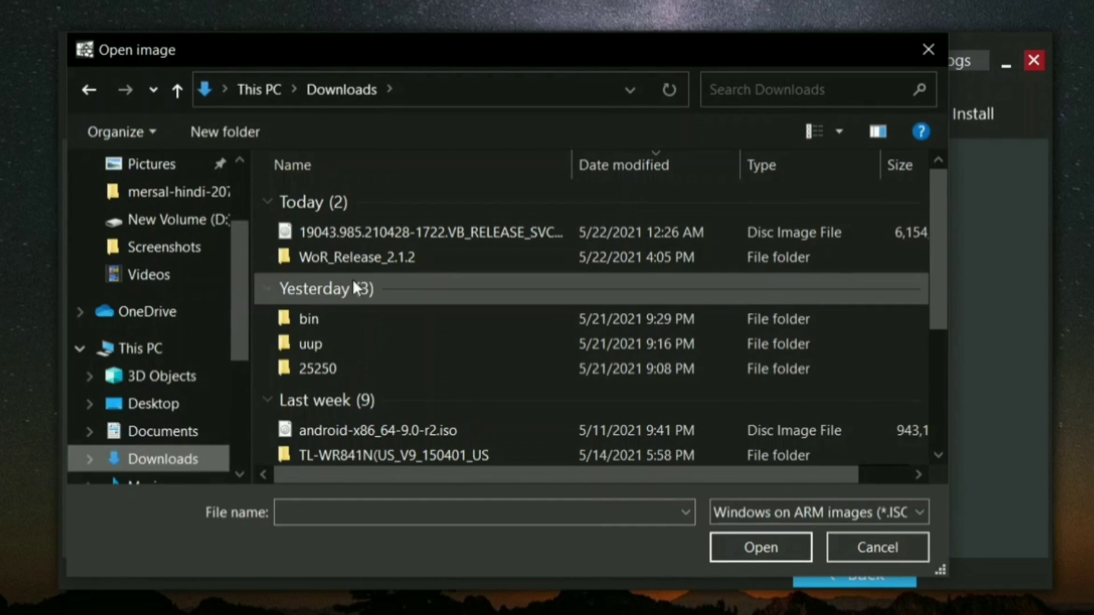
{"action": "left_click", "coordinate": [409, 227]}
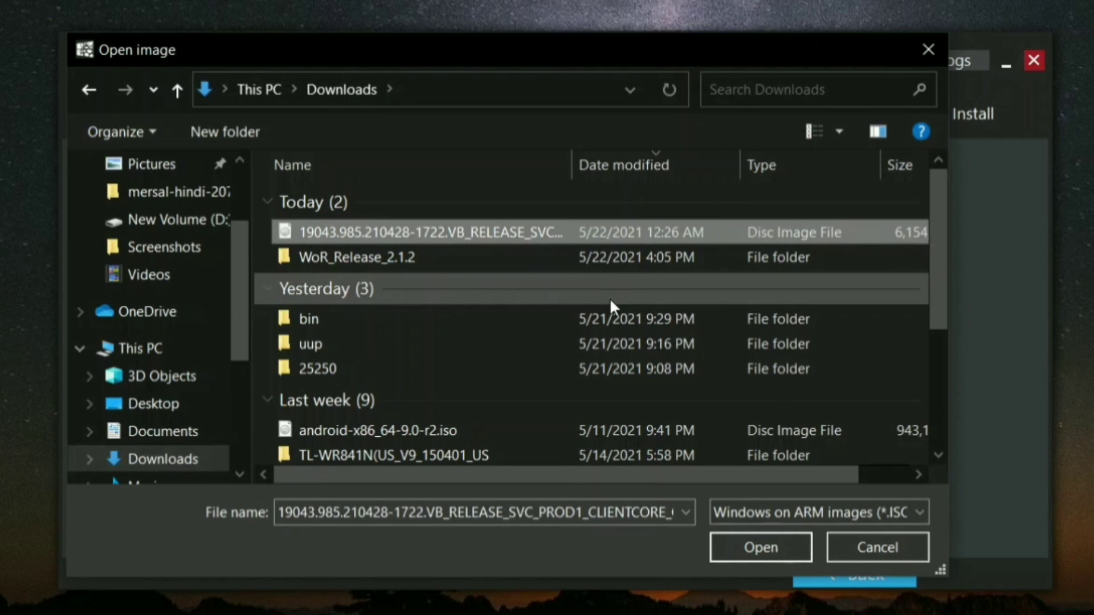
{"action": "left_click", "coordinate": [780, 547]}
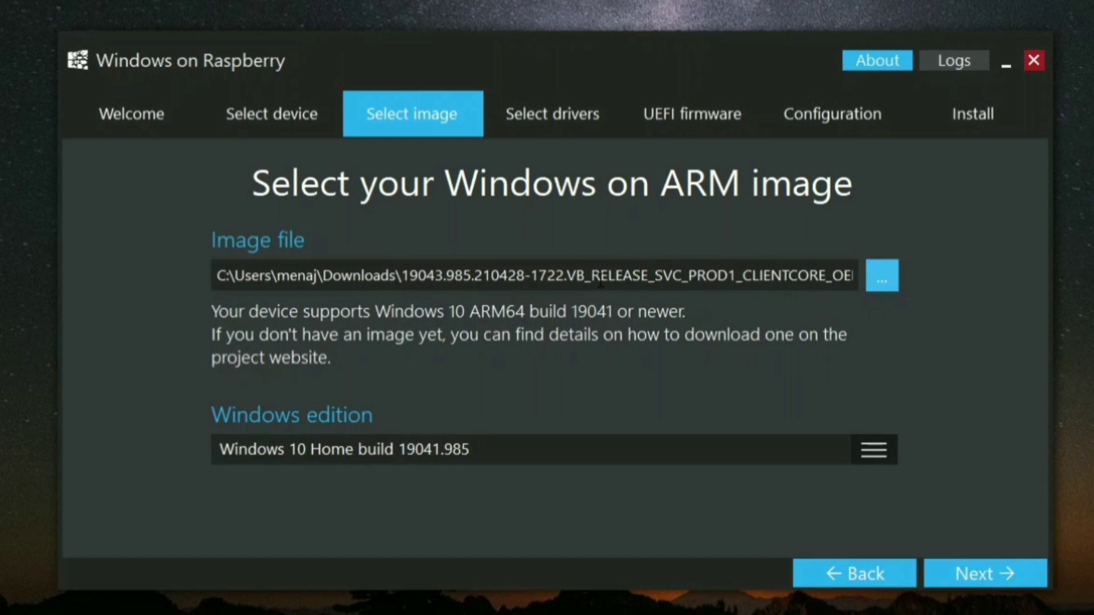
{"action": "left_click", "coordinate": [977, 572]}
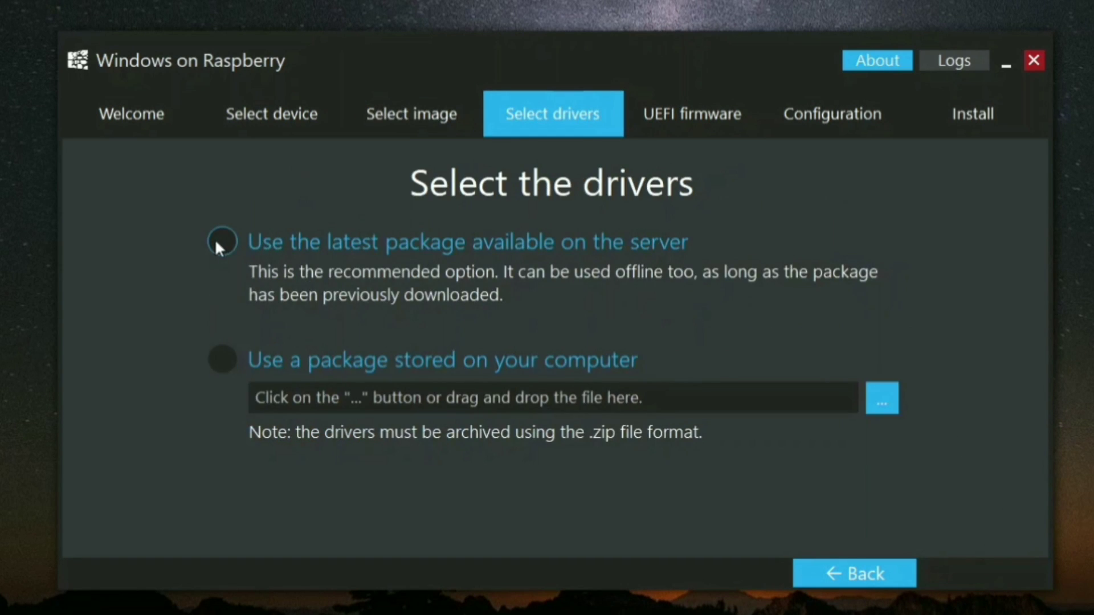
Choose the latest driver package and the latest UEFI firmware available on the server.
{"action": "left_click", "coordinate": [222, 242]}
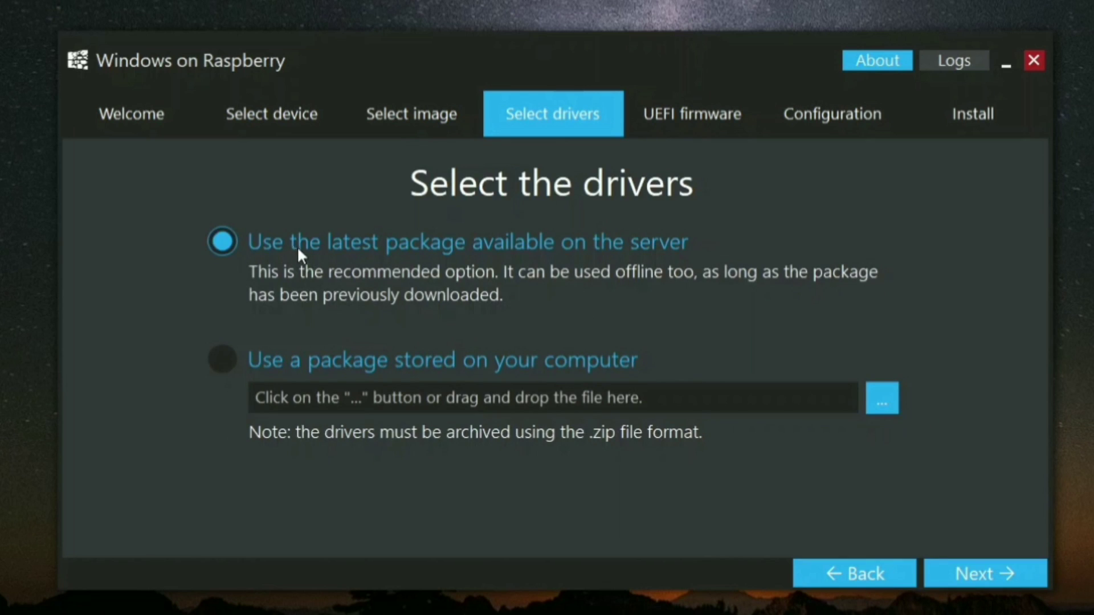
{"action": "left_click", "coordinate": [1001, 576]}
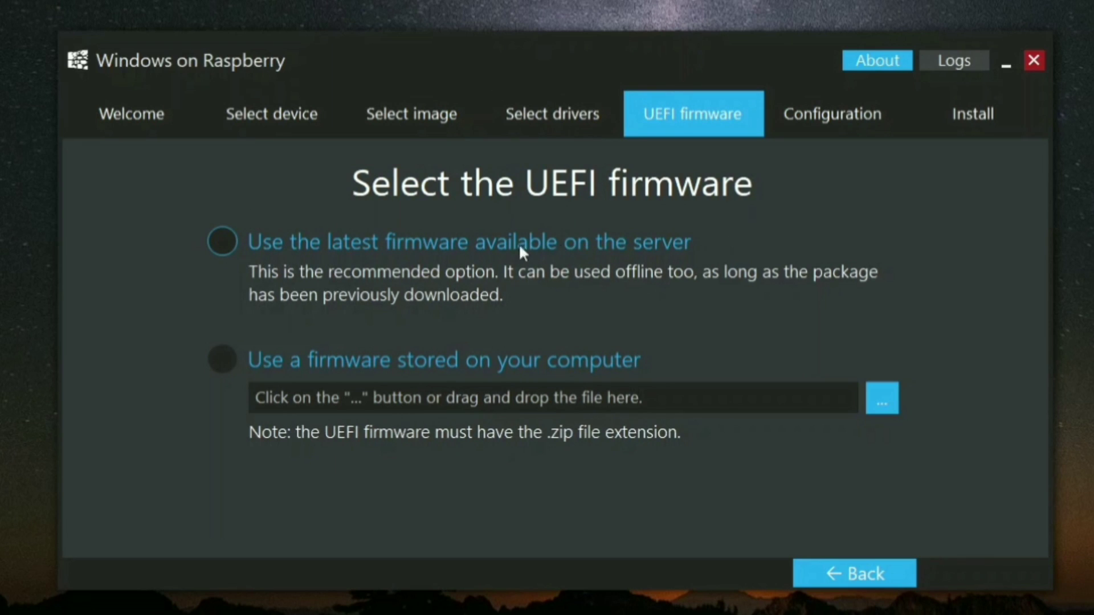
{"action": "left_click", "coordinate": [232, 240]}
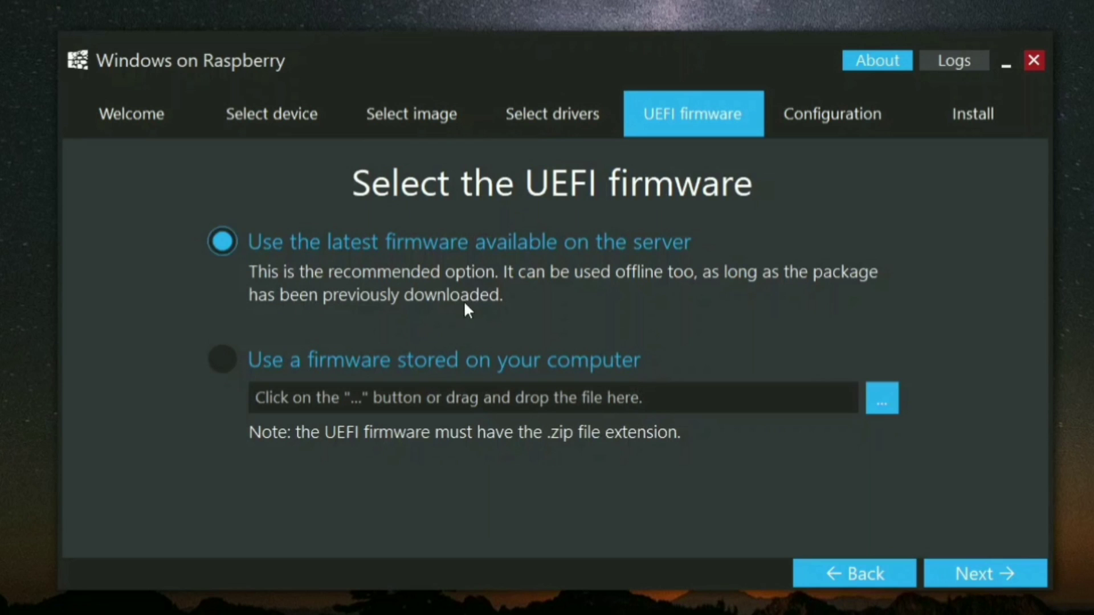
{"action": "left_click", "coordinate": [1005, 580]}
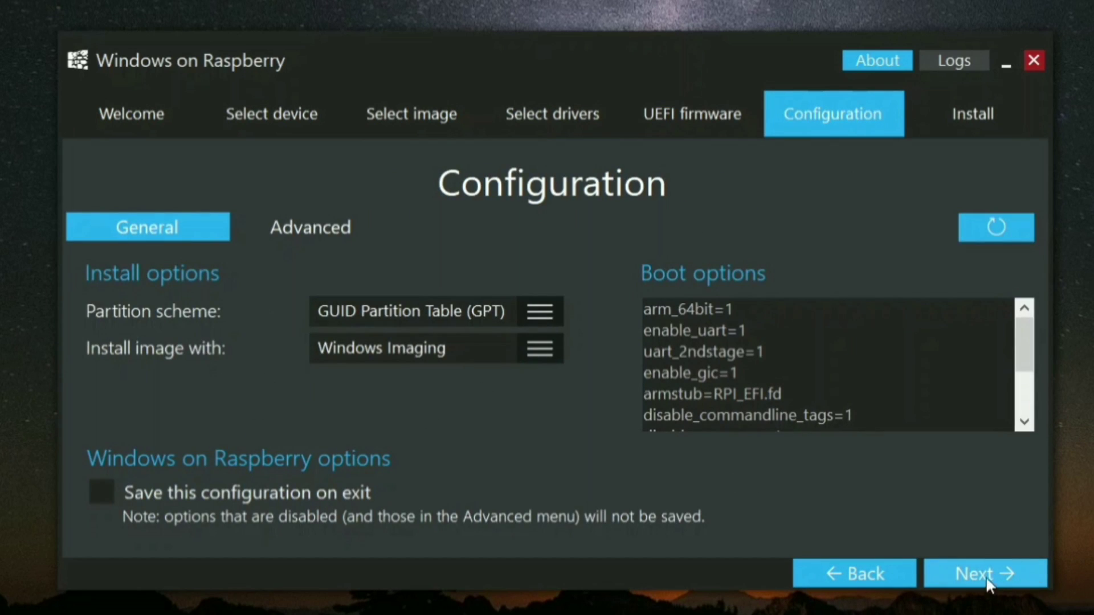
Accept the default configuration with the GPT partition scheme and Windows Imaging, and start the installation to the USB drive.
{"action": "left_click", "coordinate": [979, 579]}
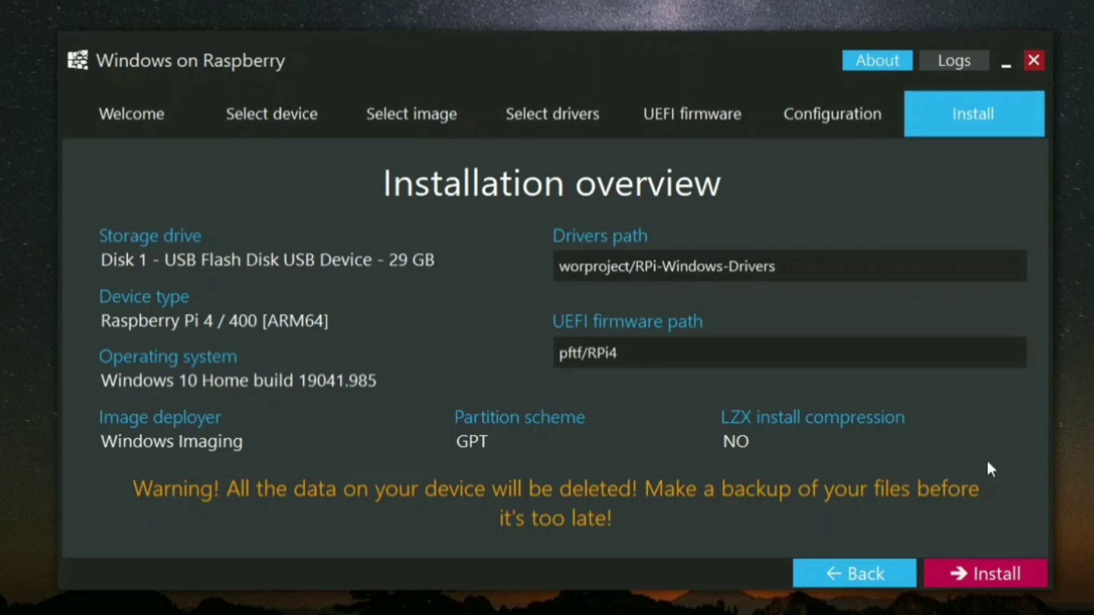
{"action": "left_click", "coordinate": [979, 576]}
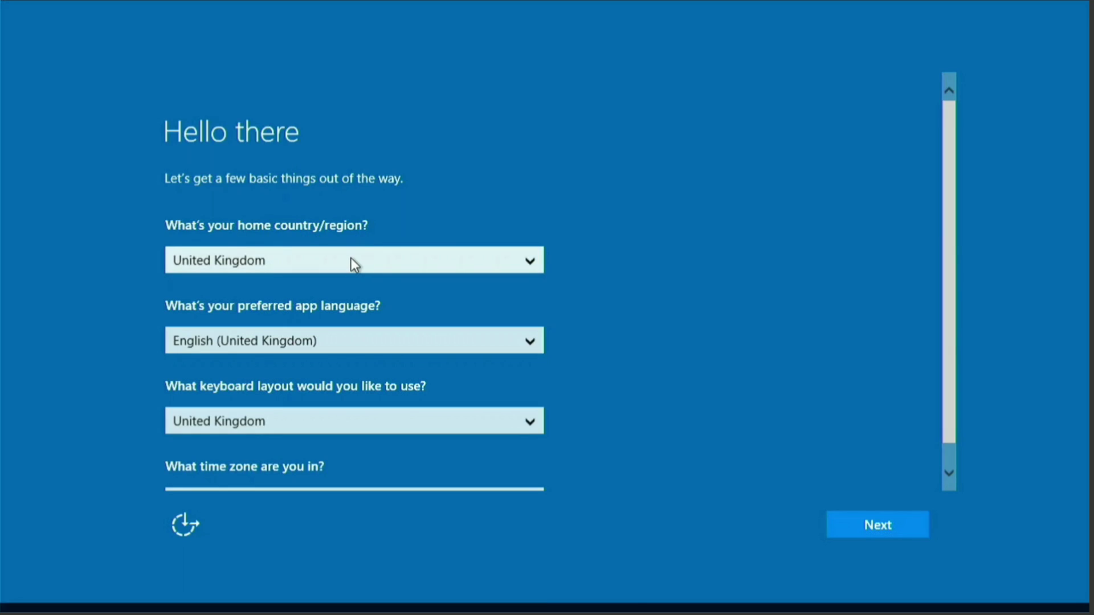
Set the home country/region to Nepal and the preferred app language to English (United Kingdom) in Windows setup.
{"action": "left_click", "coordinate": [351, 257]}
{"action": "scroll", "coordinate": [342, 260], "scroll_direction": "down", "scroll_amount": 2}
{"action": "scroll", "coordinate": [337, 258], "scroll_direction": "up", "scroll_amount": 15}
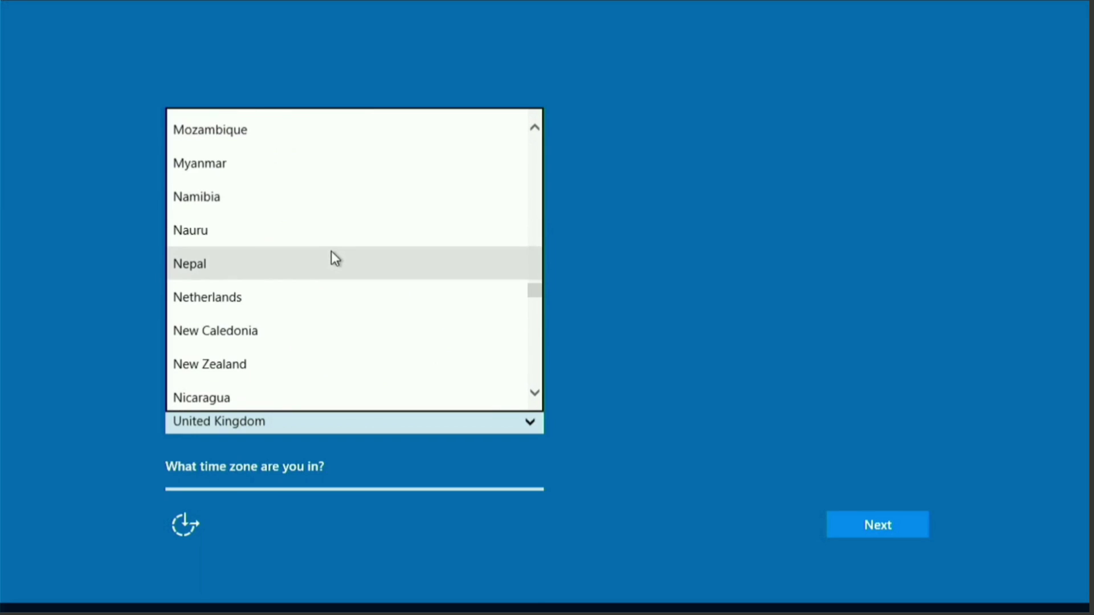
{"action": "left_click", "coordinate": [332, 258]}
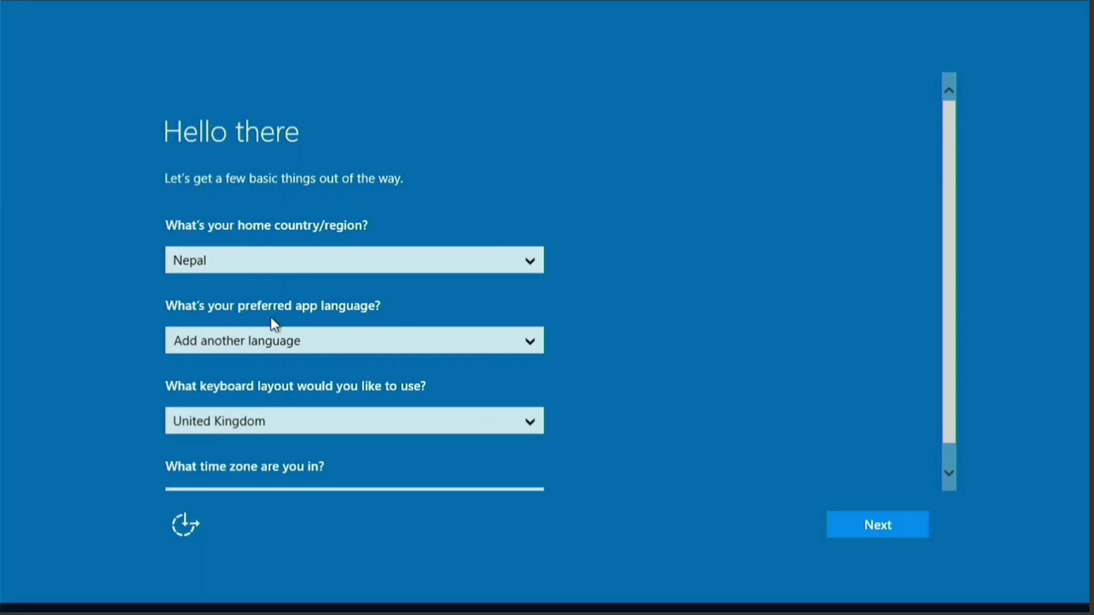
{"action": "left_click", "coordinate": [337, 341]}
{"action": "scroll", "coordinate": [300, 365], "scroll_direction": "down", "scroll_amount": 20}
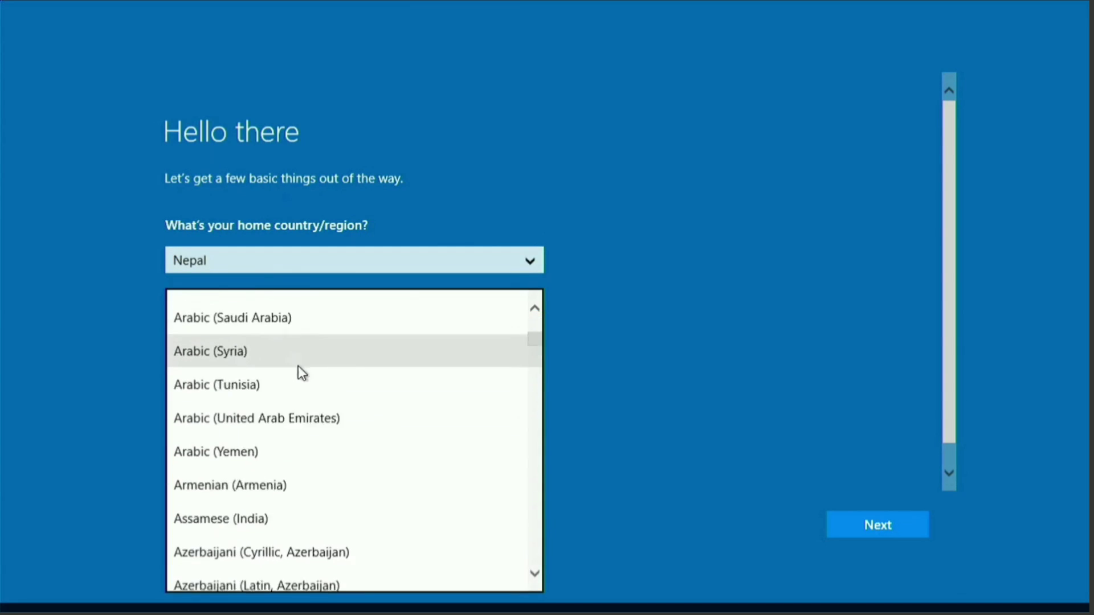
{"action": "scroll", "coordinate": [328, 364], "scroll_direction": "down", "scroll_amount": 4}
{"action": "left_click", "coordinate": [293, 363]}
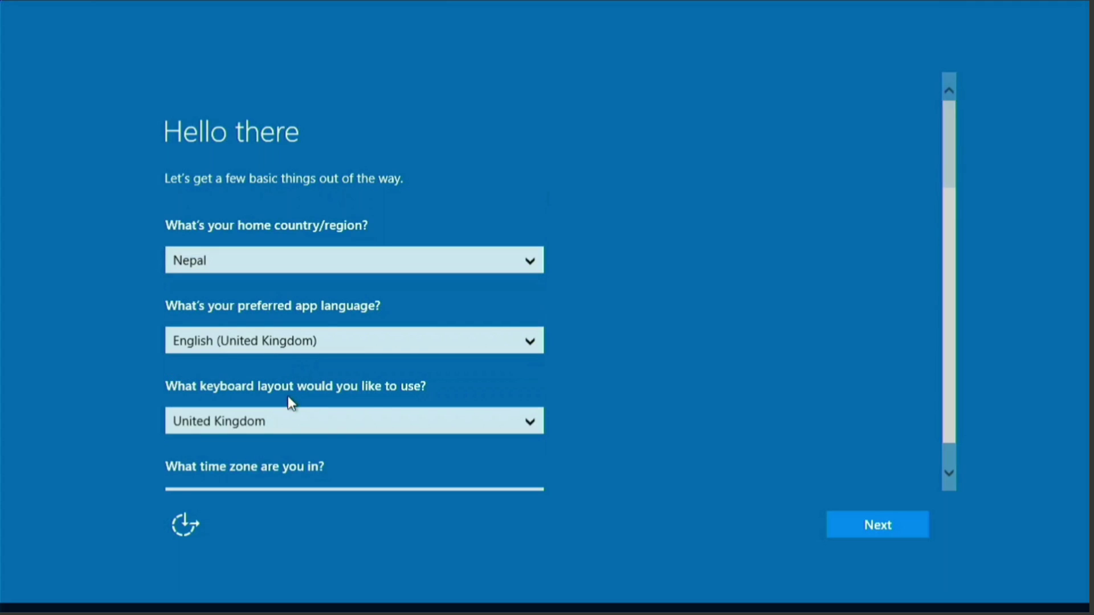
Set the time zone to (UTC+05:45) Kathmandu and apply the basic settings.
{"action": "scroll", "coordinate": [401, 460], "scroll_direction": "down", "scroll_amount": 1}
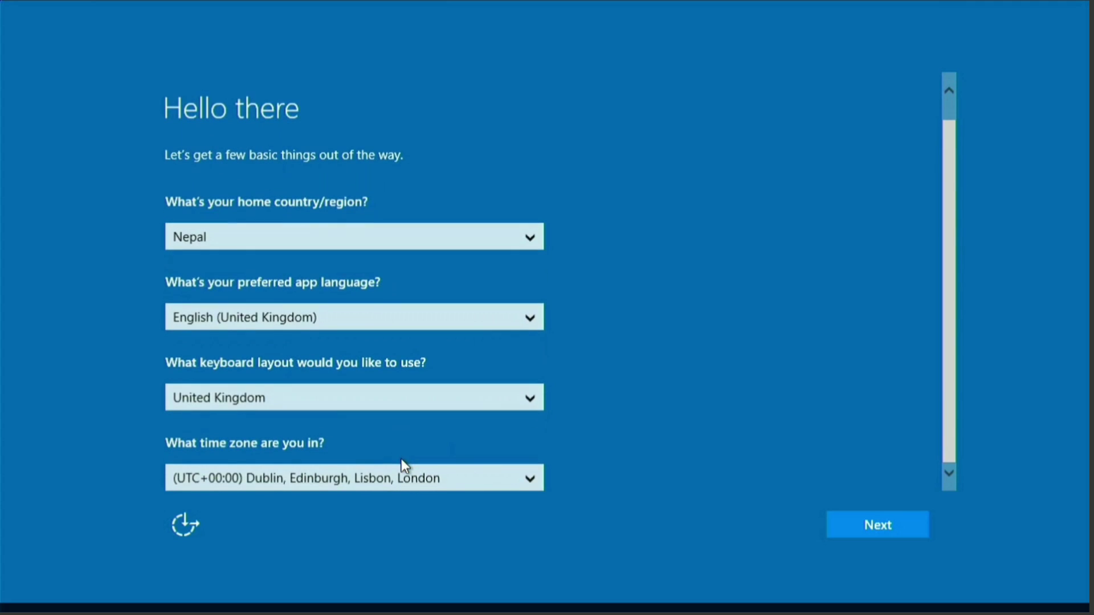
{"action": "left_click", "coordinate": [361, 477]}
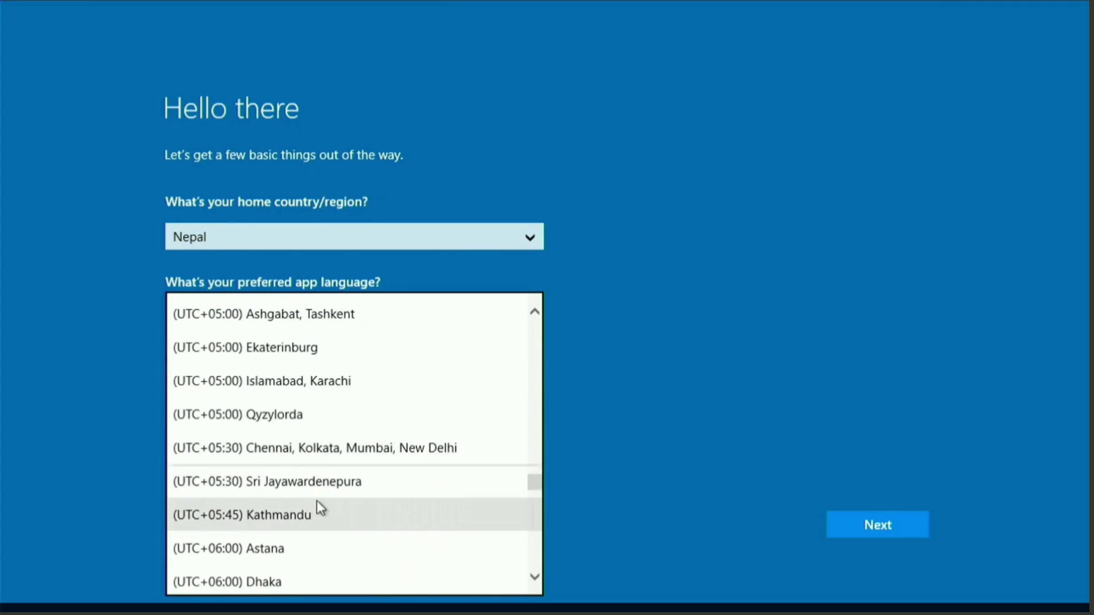
{"action": "left_click", "coordinate": [304, 512]}
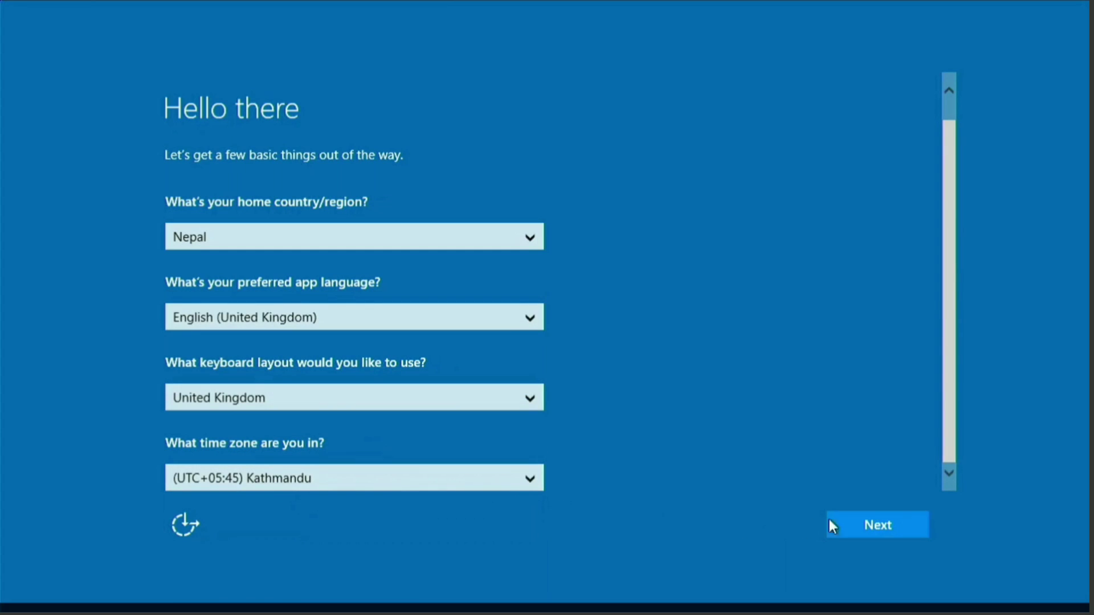
{"action": "left_click", "coordinate": [863, 527]}
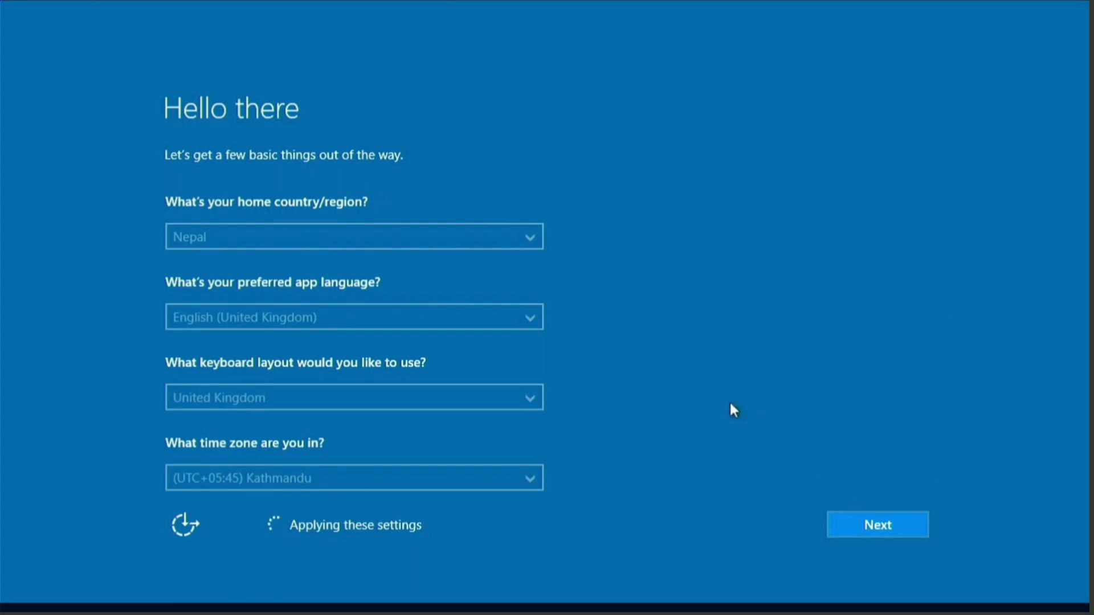
{"action": "left_click", "coordinate": [869, 524]}
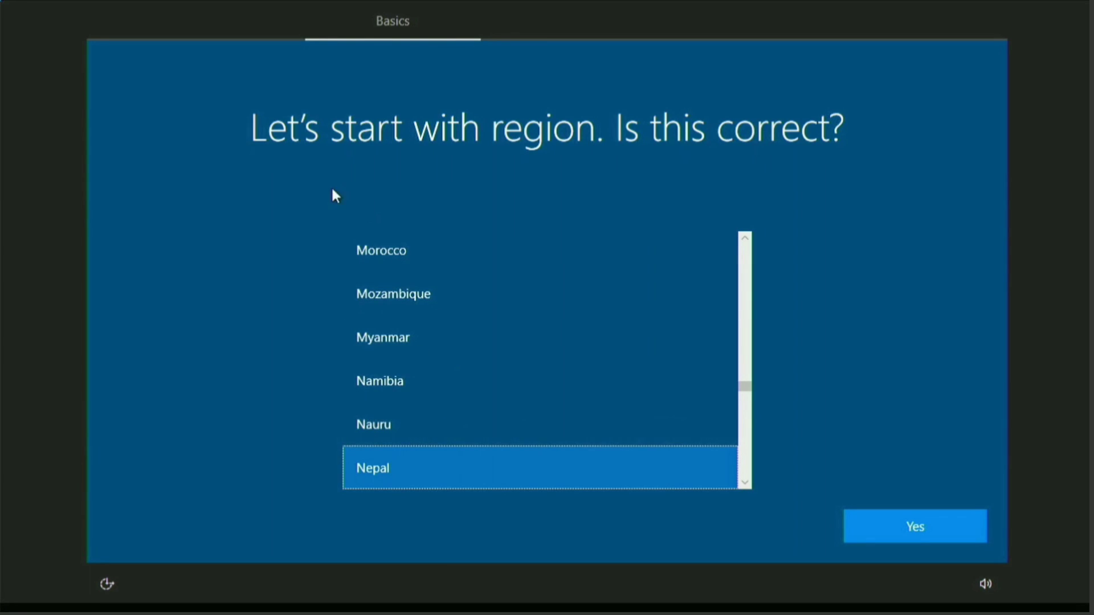
Confirm Nepal as the region, accept the preselected keyboard layout and skip adding a second layout.
{"action": "left_click", "coordinate": [921, 531]}
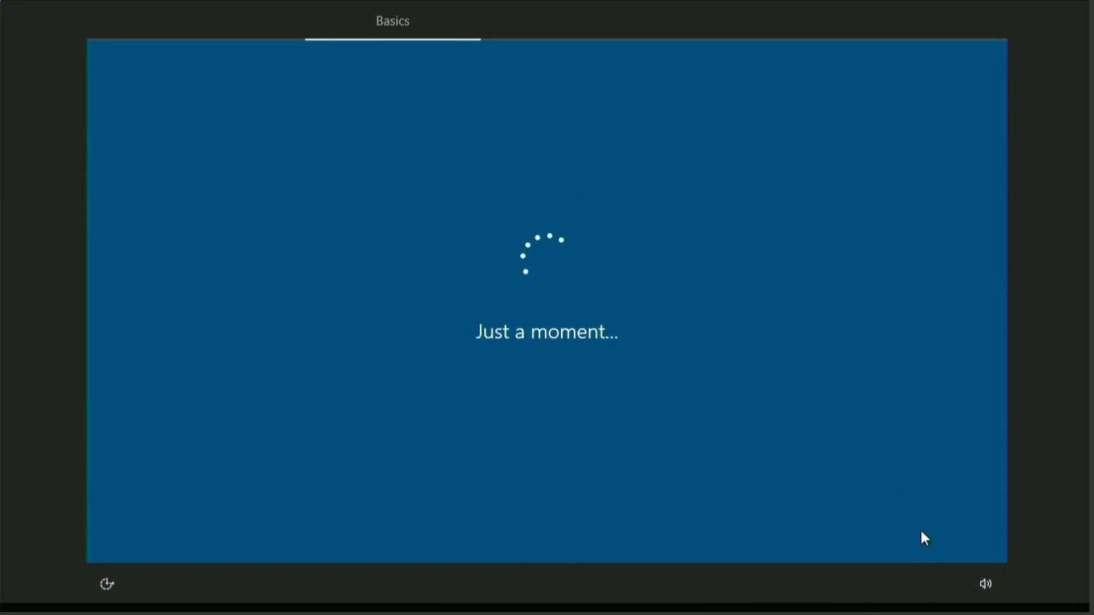
{"action": "left_click", "coordinate": [921, 530]}
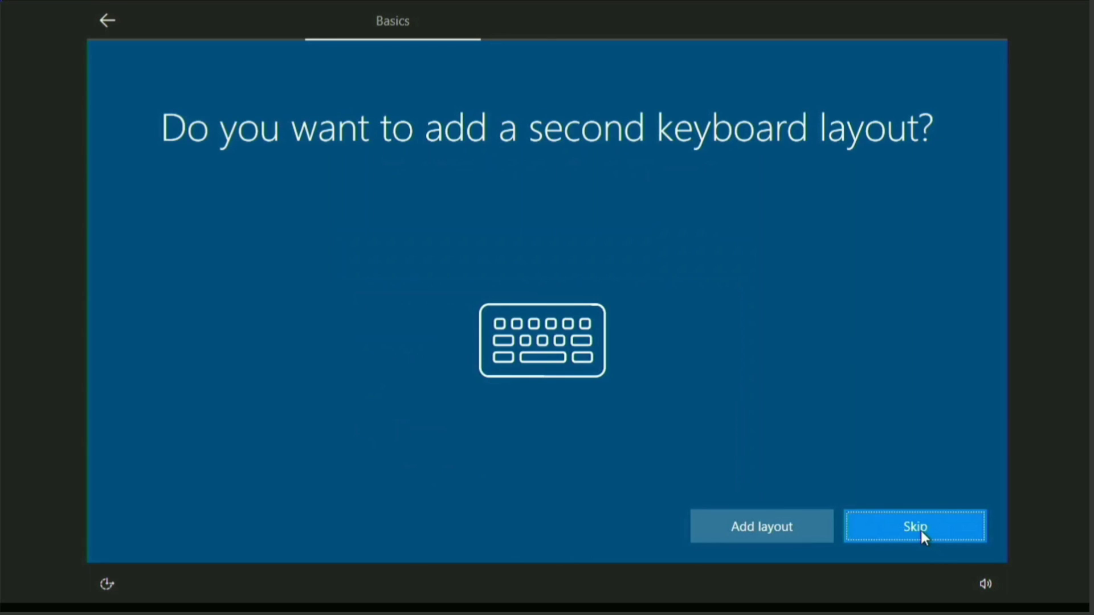
{"action": "left_click", "coordinate": [921, 528]}
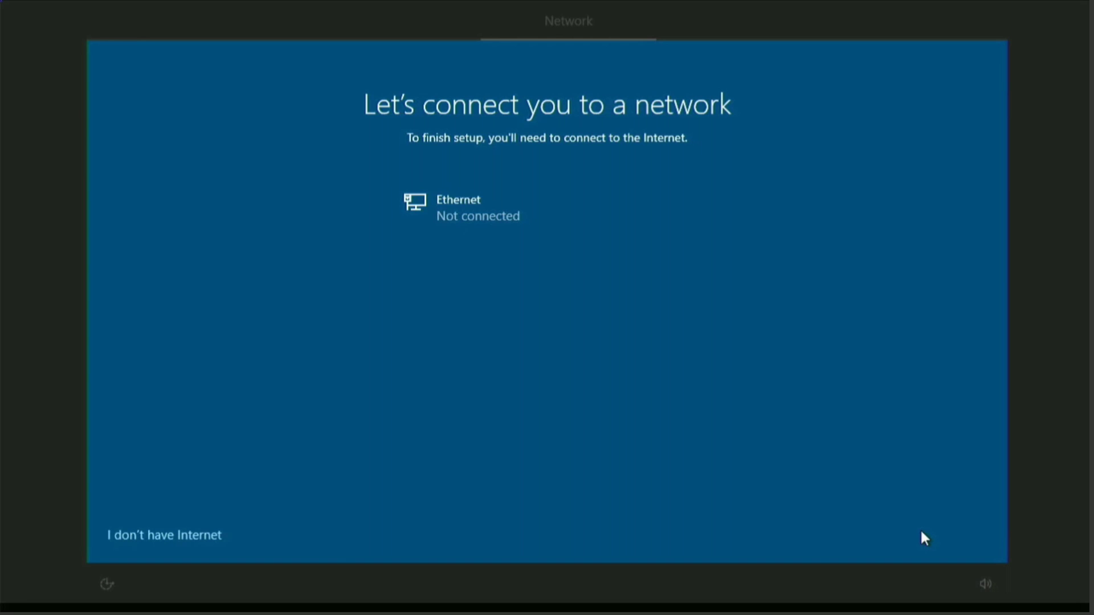
Skip the network connection, continue with the limited setup and accept the Windows 10 licence agreement.
{"action": "left_click", "coordinate": [147, 536]}
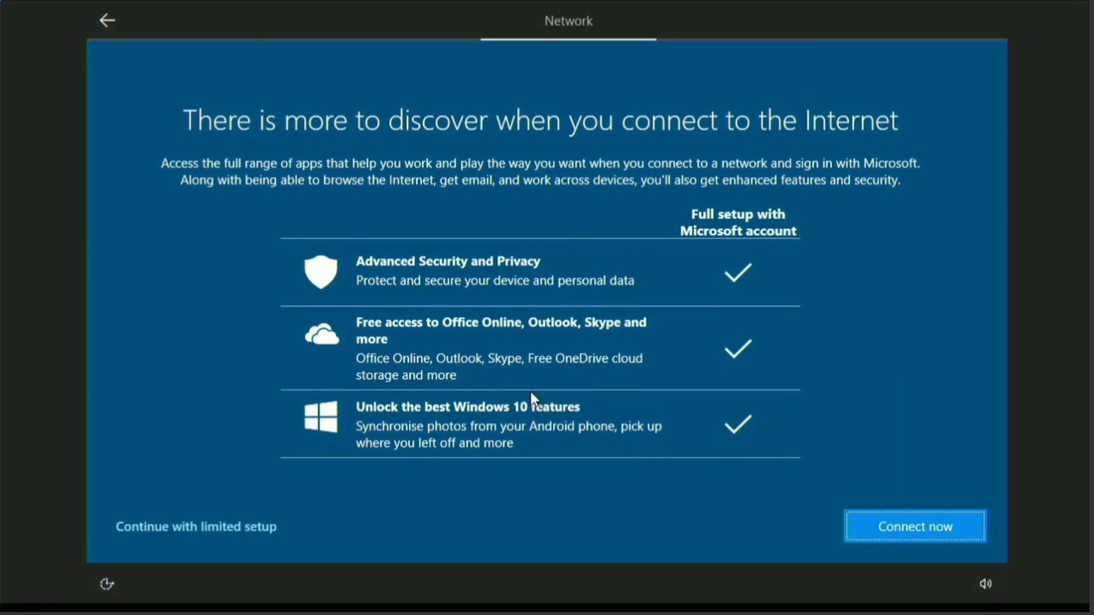
{"action": "left_click", "coordinate": [144, 532]}
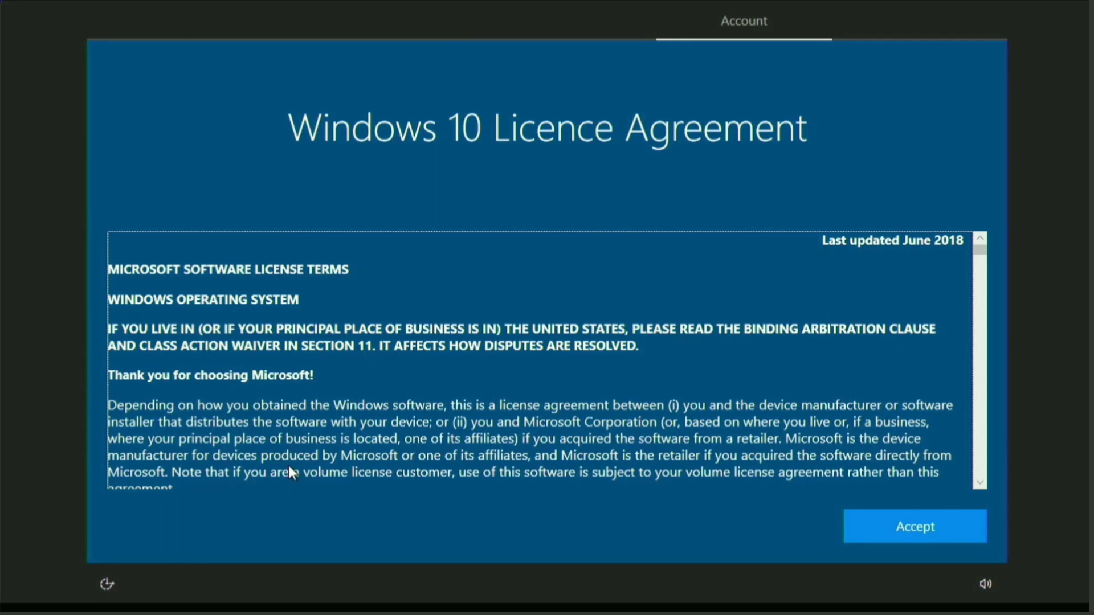
{"action": "left_click", "coordinate": [907, 528]}
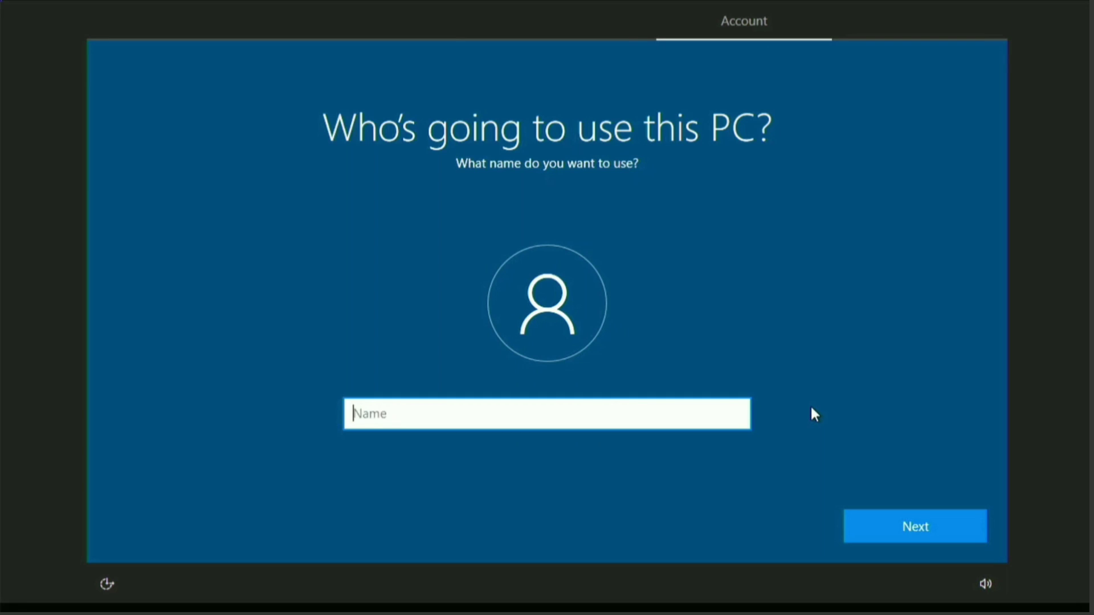
Create the PC's local user account with the name "Raspbe" and leave its password empty.
{"action": "type", "text": "Raspbe"}
{"action": "left_click", "coordinate": [896, 523]}
{"action": "left_click", "coordinate": [857, 507]}
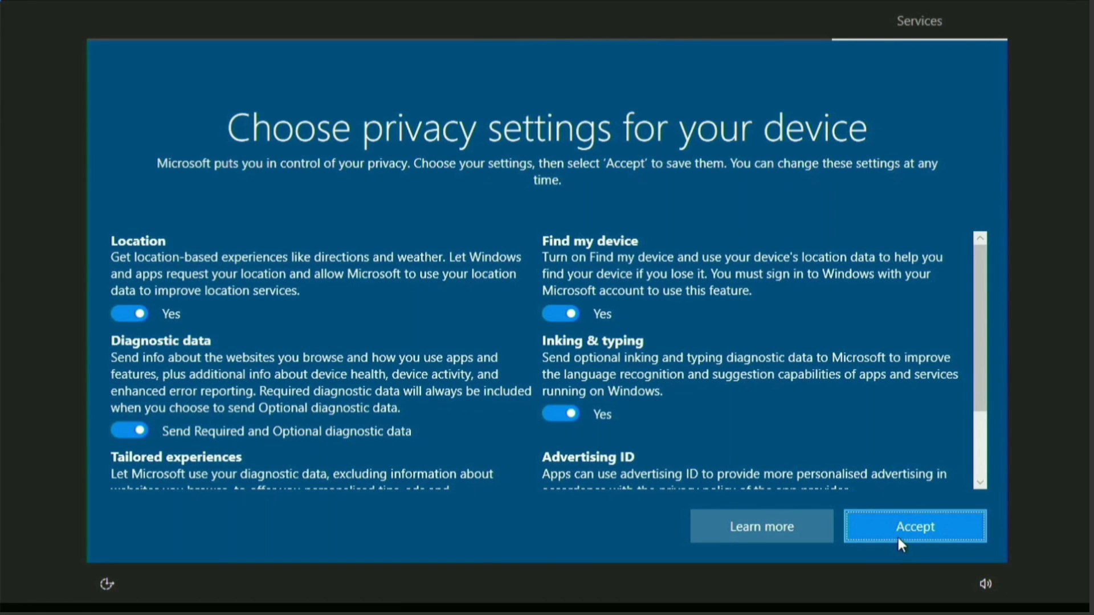
Accept the preselected privacy settings and decline the Microsoft Edge introduction for now.
{"action": "left_click", "coordinate": [897, 535]}
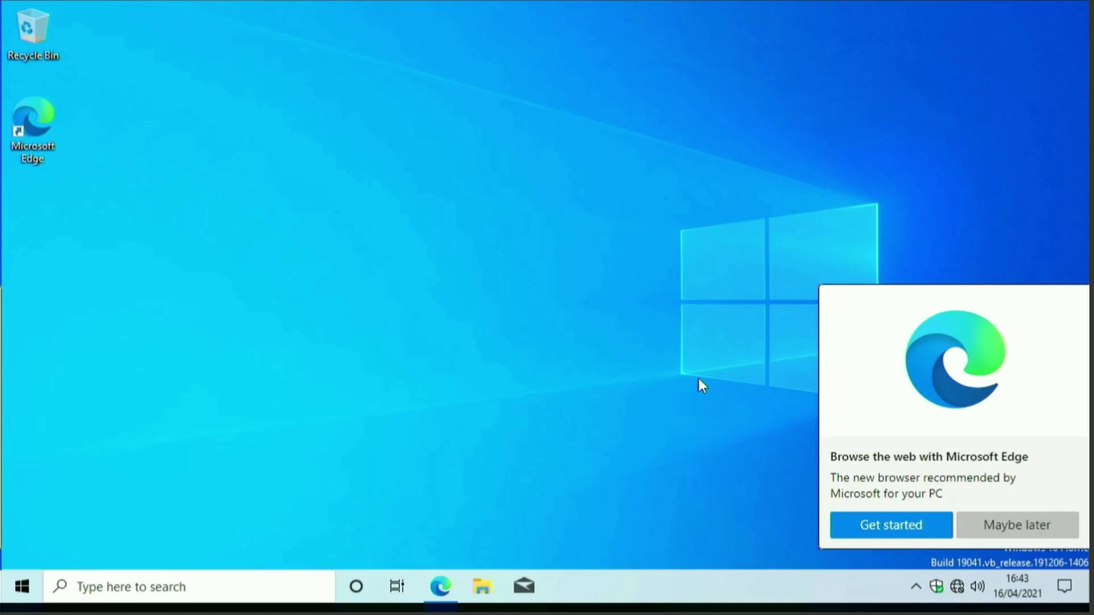
{"action": "left_click", "coordinate": [986, 528]}
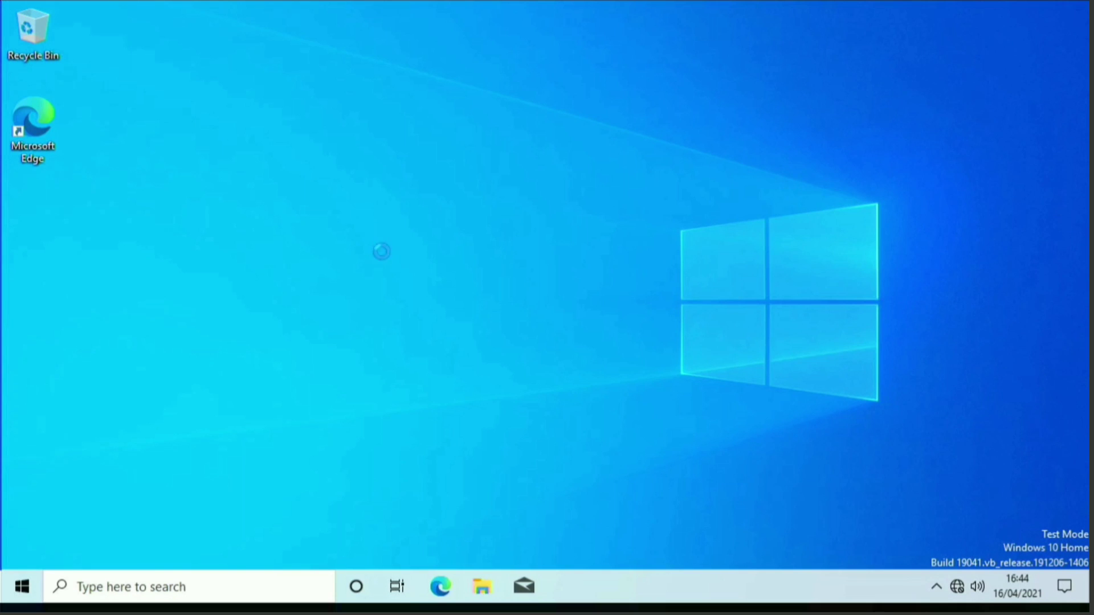
{"action": "right_click", "coordinate": [444, 200]}
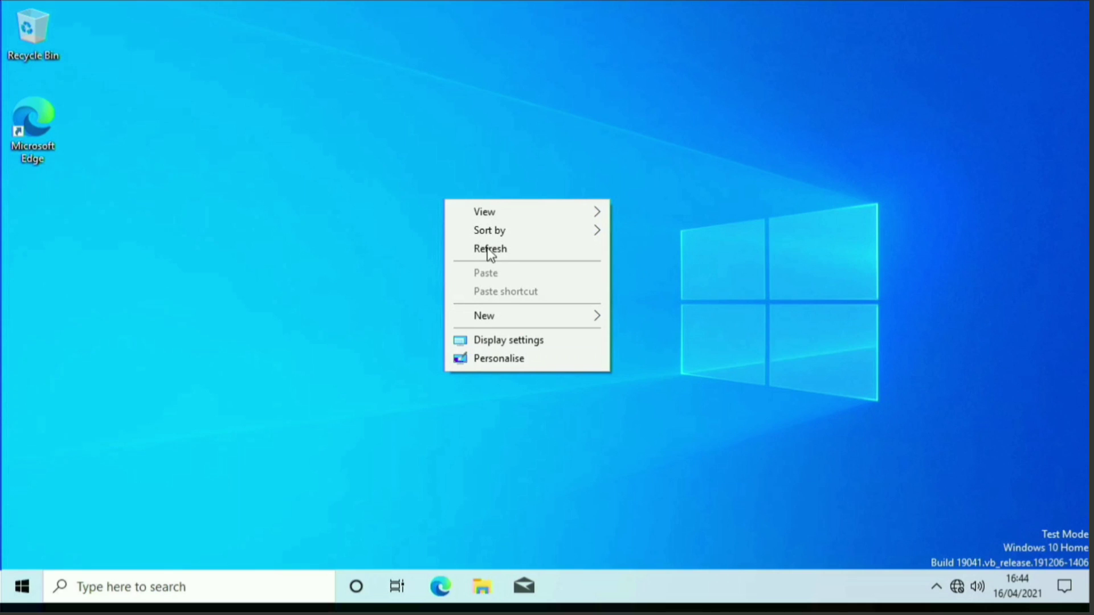
{"action": "left_click", "coordinate": [490, 249]}
{"action": "right_click", "coordinate": [402, 211]}
{"action": "left_click", "coordinate": [442, 254]}
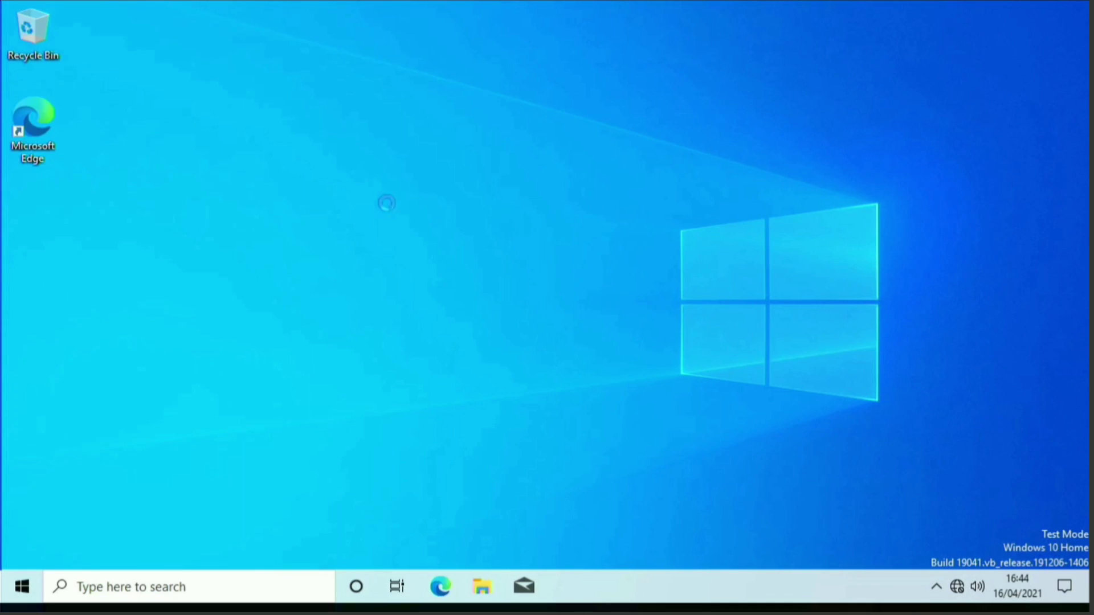
{"action": "right_click", "coordinate": [382, 182]}
{"action": "left_click", "coordinate": [431, 233]}
{"action": "right_click", "coordinate": [358, 186]}
{"action": "left_click", "coordinate": [397, 237]}
{"action": "right_click", "coordinate": [367, 151]}
{"action": "left_click", "coordinate": [406, 199]}
{"action": "right_click", "coordinate": [386, 149]}
{"action": "left_click", "coordinate": [416, 198]}
{"action": "right_click", "coordinate": [291, 151]}
{"action": "left_click", "coordinate": [346, 200]}
{"action": "right_click", "coordinate": [358, 145]}
{"action": "left_click", "coordinate": [390, 193]}
{"action": "right_click", "coordinate": [334, 127]}
{"action": "left_click", "coordinate": [385, 180]}
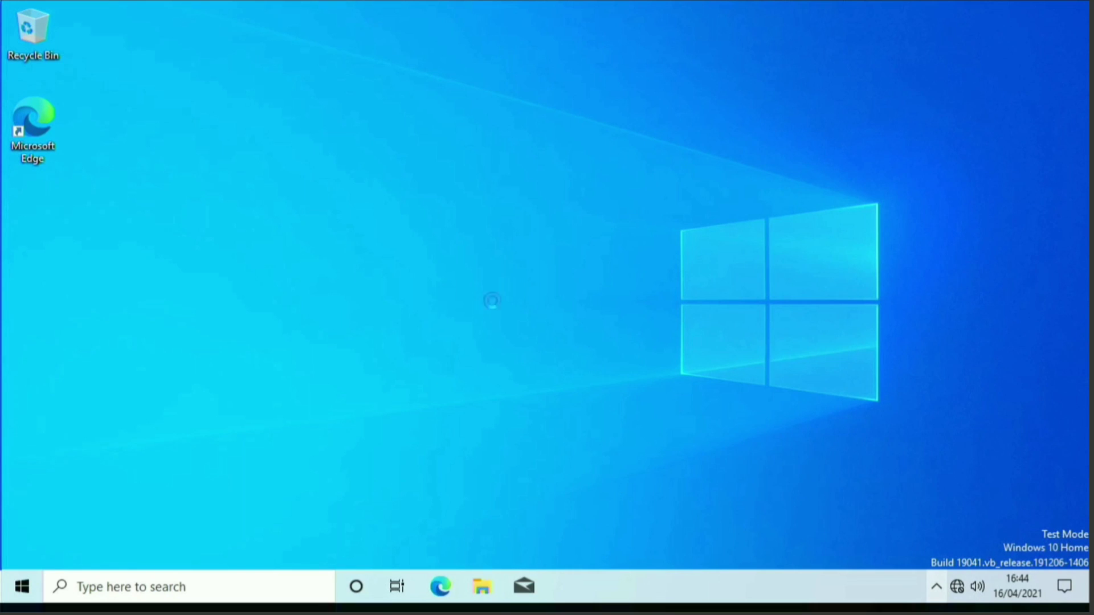
{"action": "right_click", "coordinate": [434, 315]}
{"action": "left_click", "coordinate": [500, 367]}
View the folders and drives of This PC in File Explorer and open its Manage option.
{"action": "left_click", "coordinate": [482, 587]}
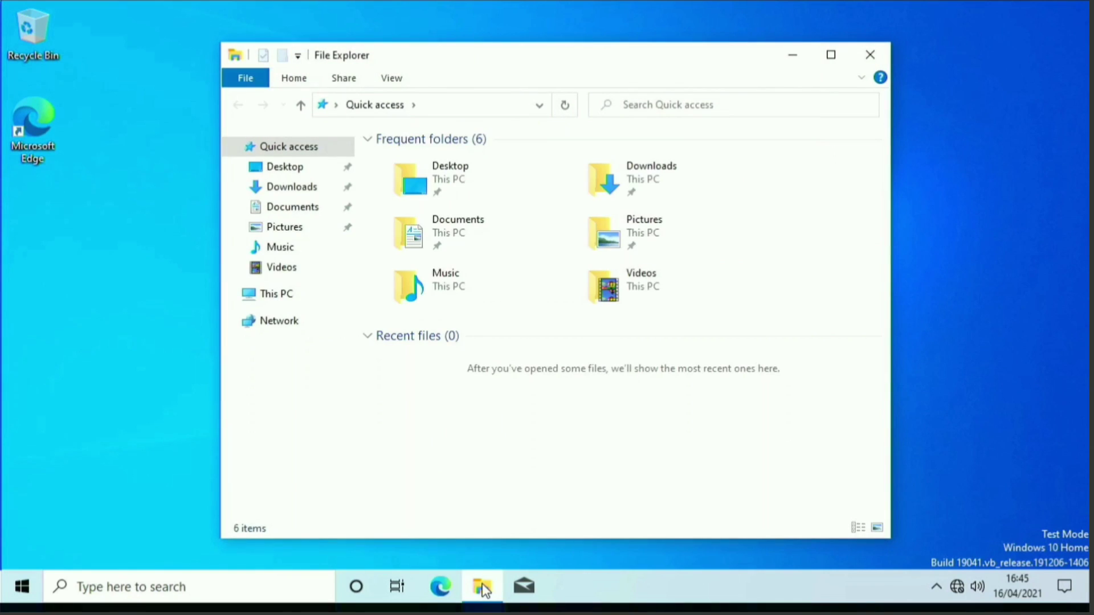
{"action": "left_click", "coordinate": [268, 301]}
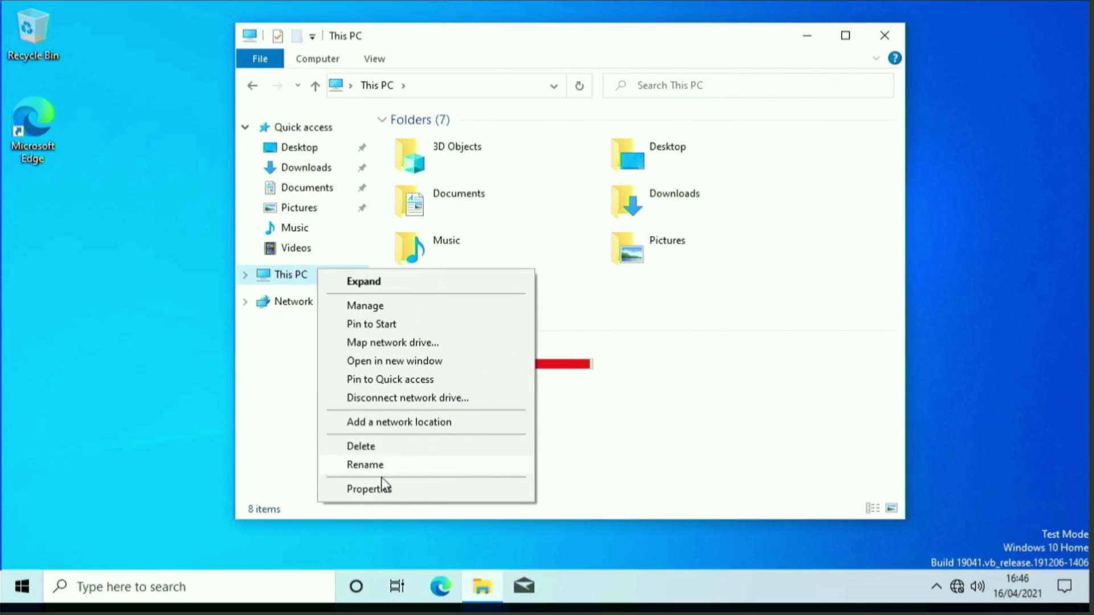
{"action": "left_click", "coordinate": [378, 308]}
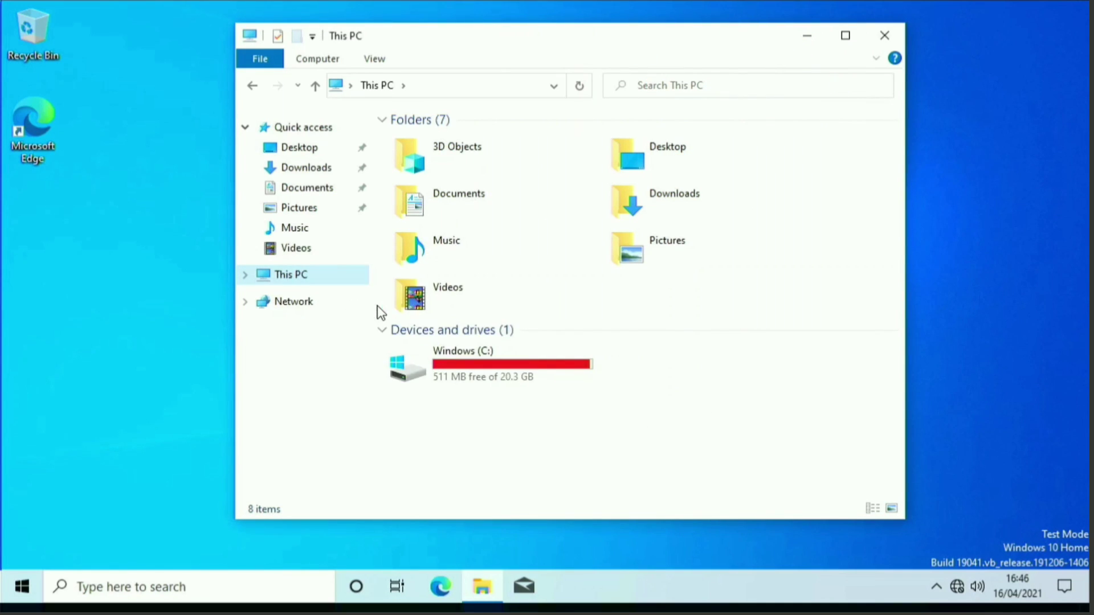
Browse the list of installed apps from Start.
{"action": "left_click", "coordinate": [23, 587]}
{"action": "scroll", "coordinate": [137, 345], "scroll_direction": "down", "scroll_amount": 10}
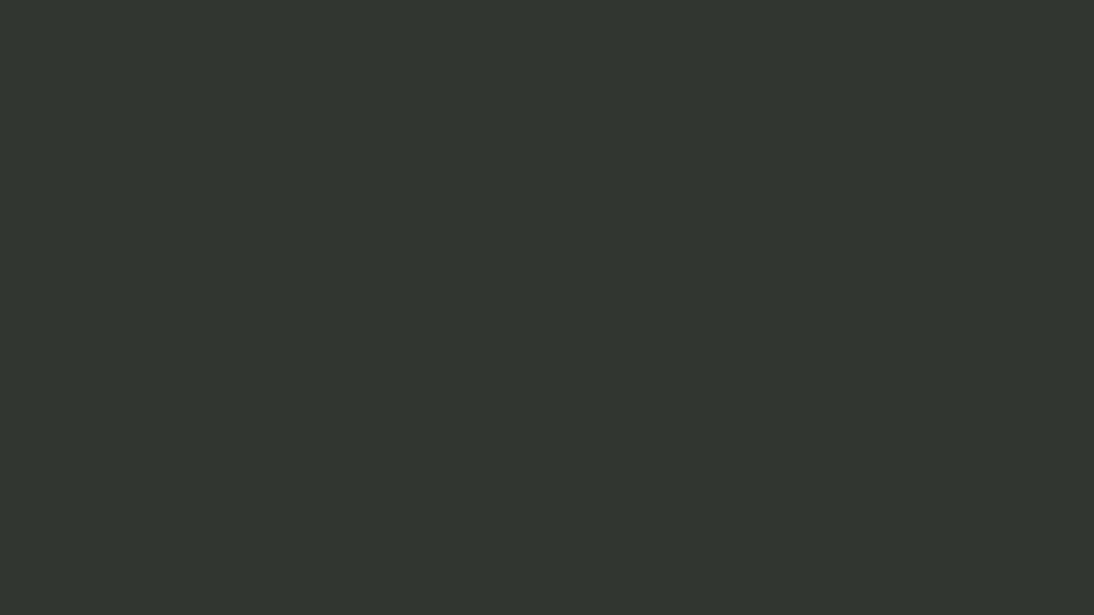